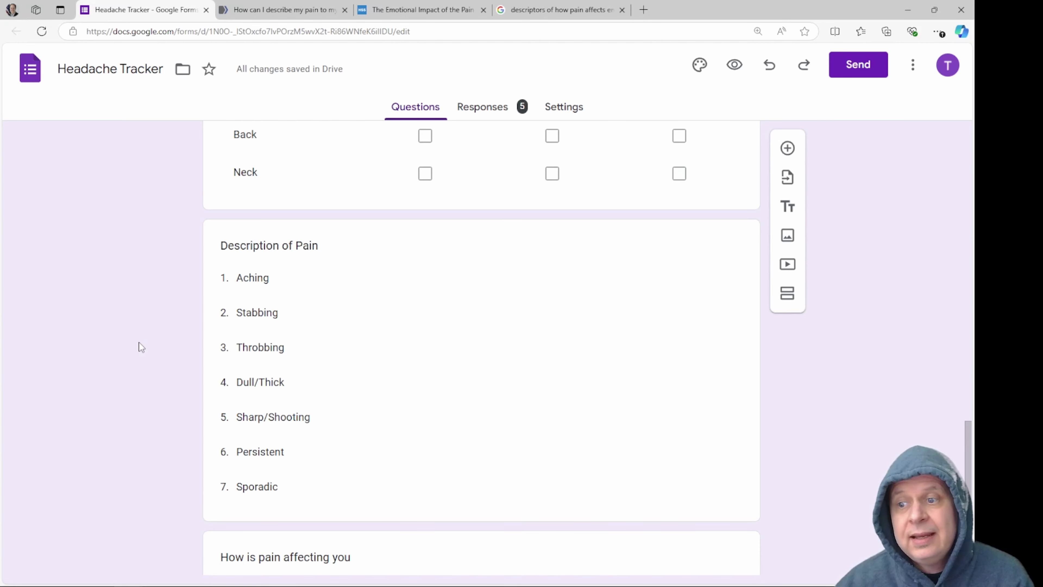
- Correct the spelling of the first option under "How is pain affecting you" to "Anxious"
{"action": "scroll", "coordinate": [138, 342], "scroll_direction": "down", "scroll_amount": 5}
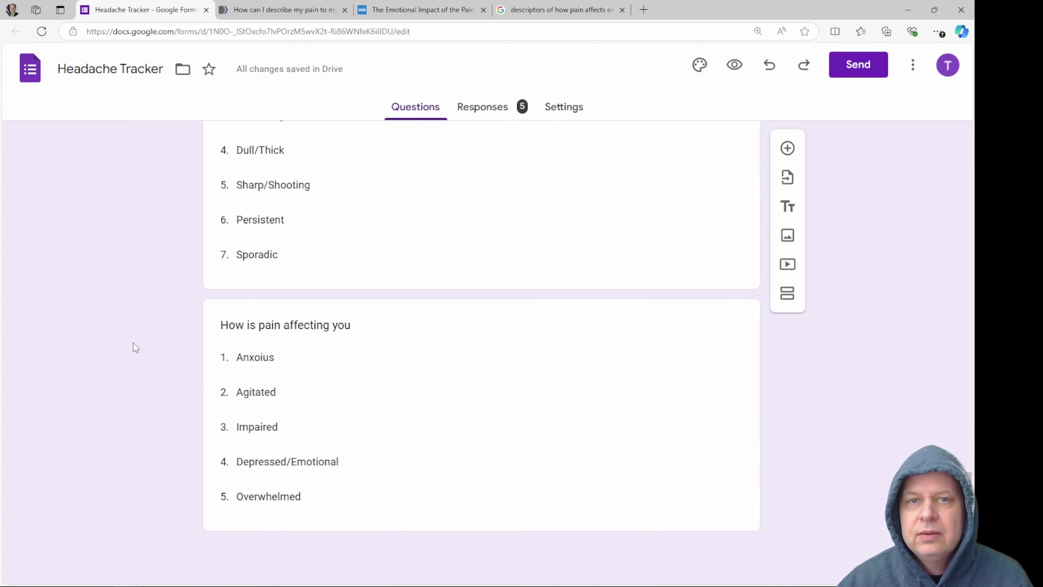
{"action": "scroll", "coordinate": [135, 347], "scroll_direction": "up", "scroll_amount": 4}
{"action": "scroll", "coordinate": [131, 400], "scroll_direction": "down", "scroll_amount": 4}
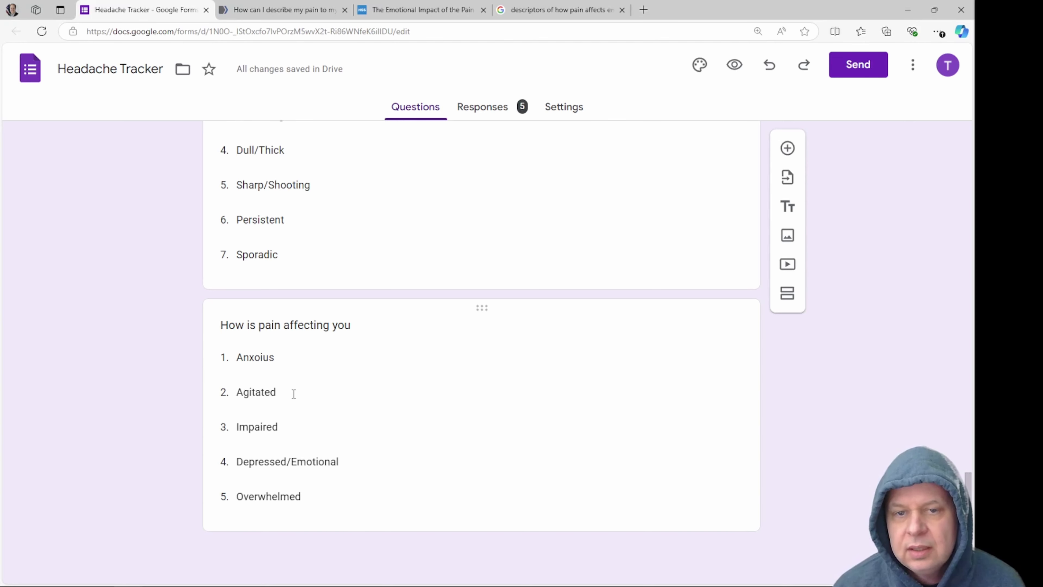
{"action": "left_click", "coordinate": [262, 360]}
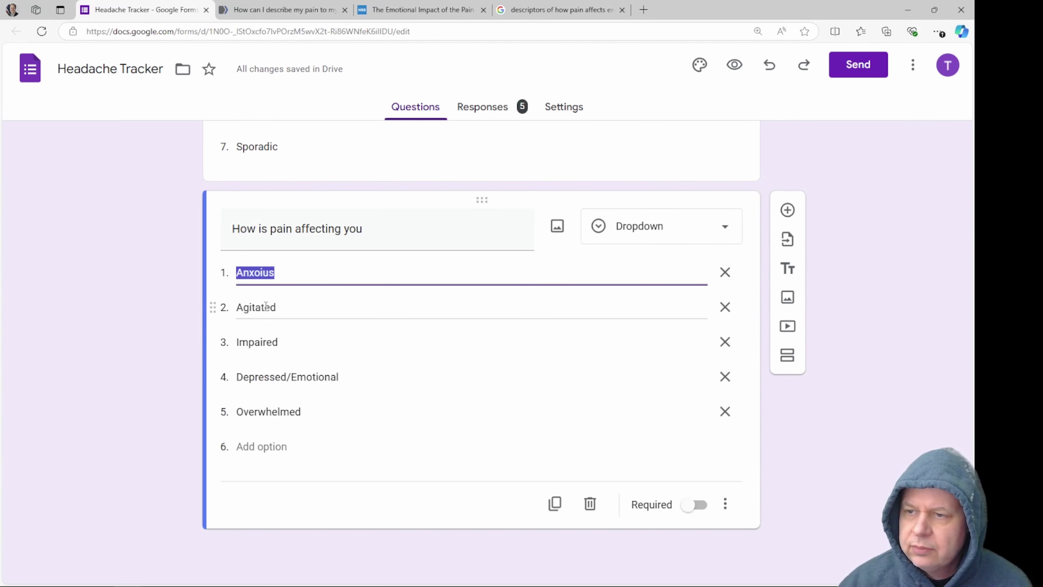
{"action": "left_click", "coordinate": [261, 271]}
{"action": "key", "text": "Delete"}
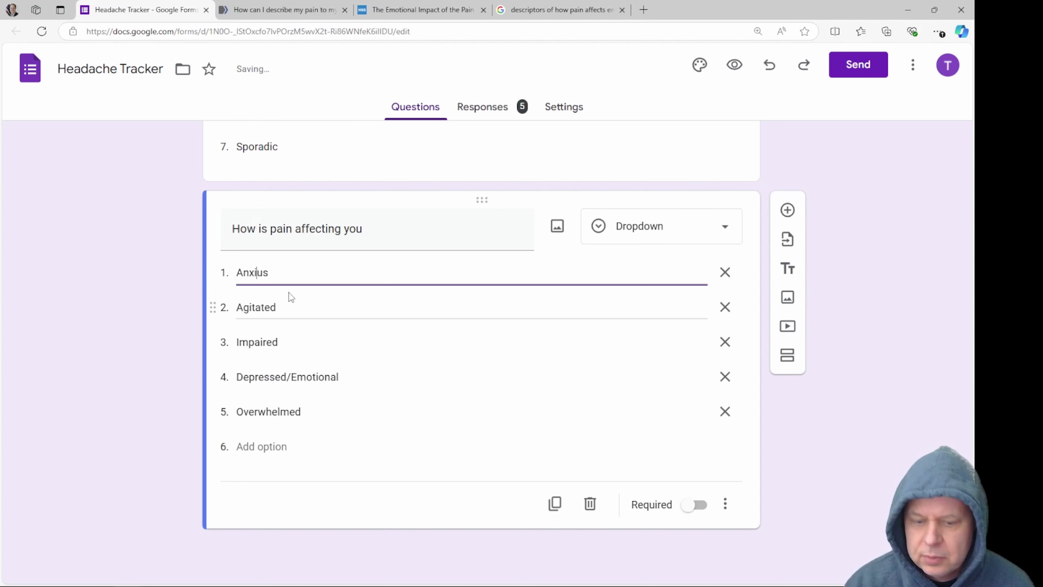
{"action": "left_click", "coordinate": [186, 302]}
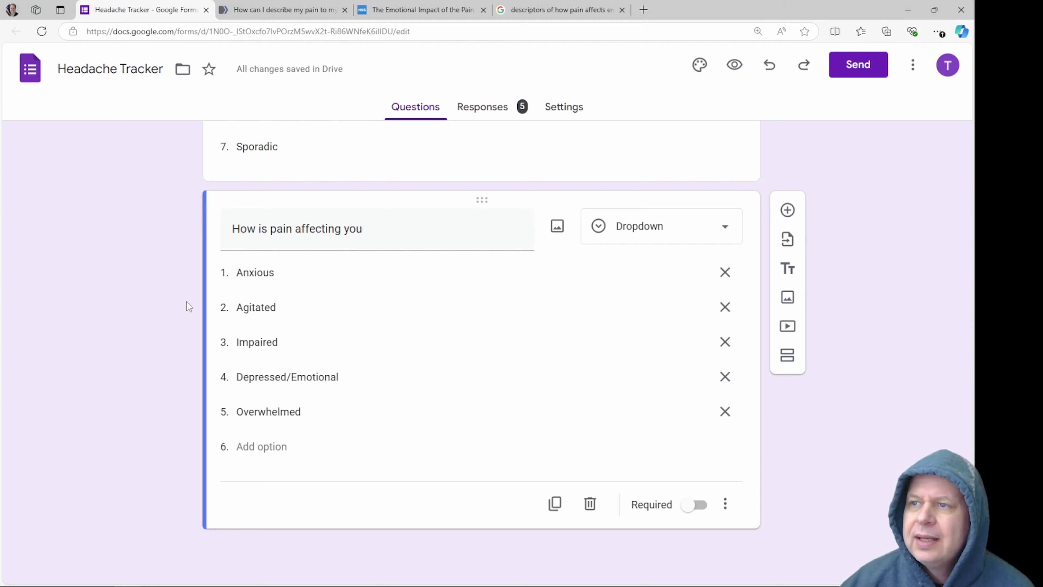
- Check the article on the emotional impact of pain and search the web for "emotional responses to pain"
{"action": "left_click", "coordinate": [458, 18]}
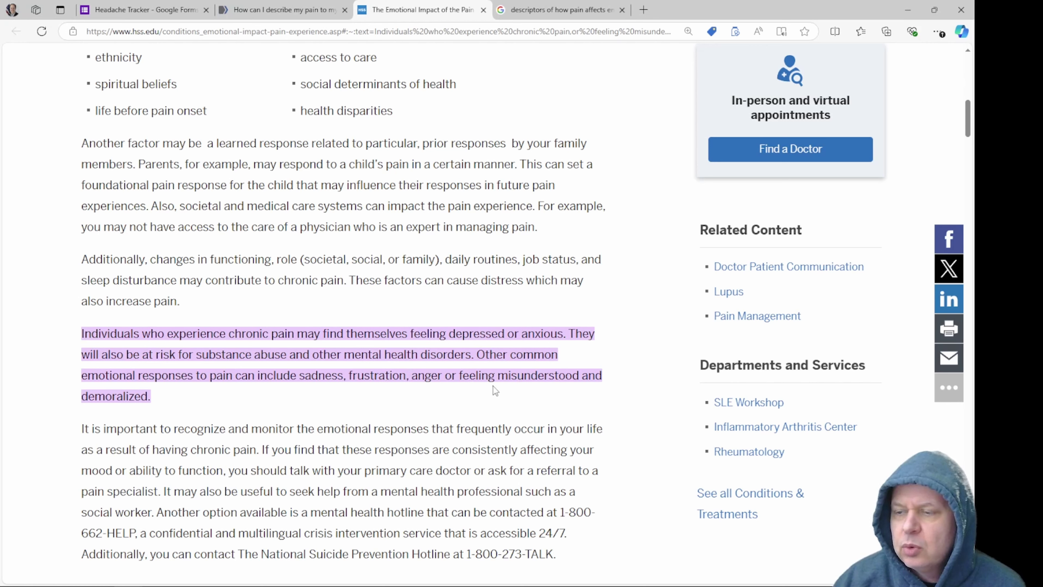
{"action": "left_click_drag", "start_coordinate": [497, 375], "coordinate": [576, 376]}
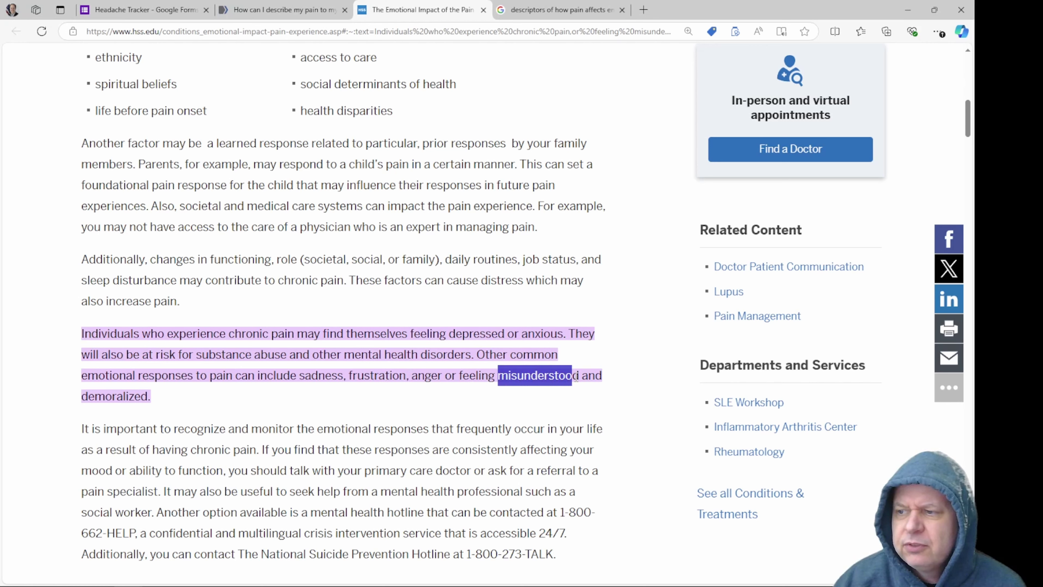
{"action": "left_click", "coordinate": [547, 382]}
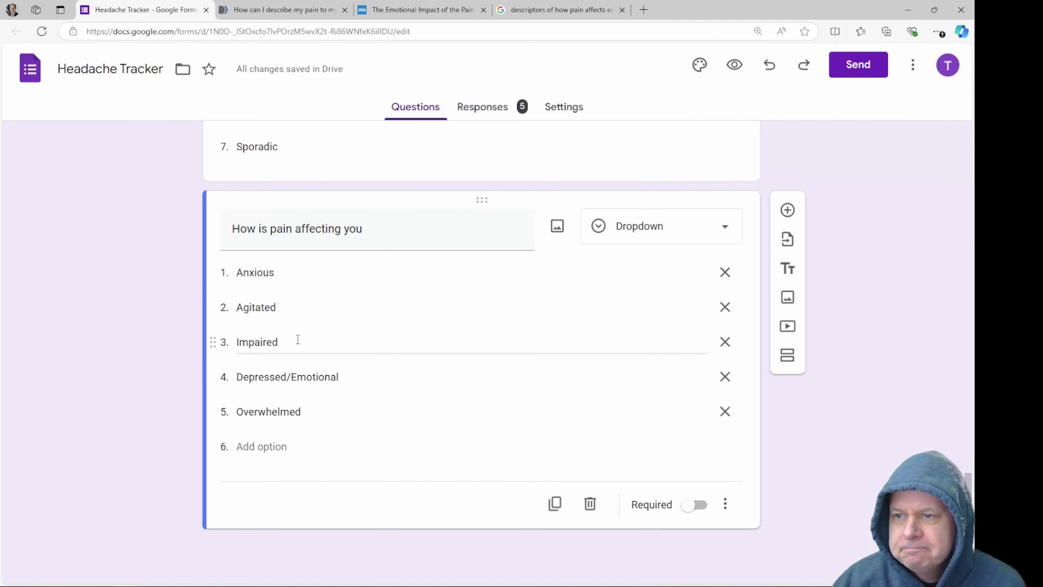
{"action": "left_click", "coordinate": [414, 10]}
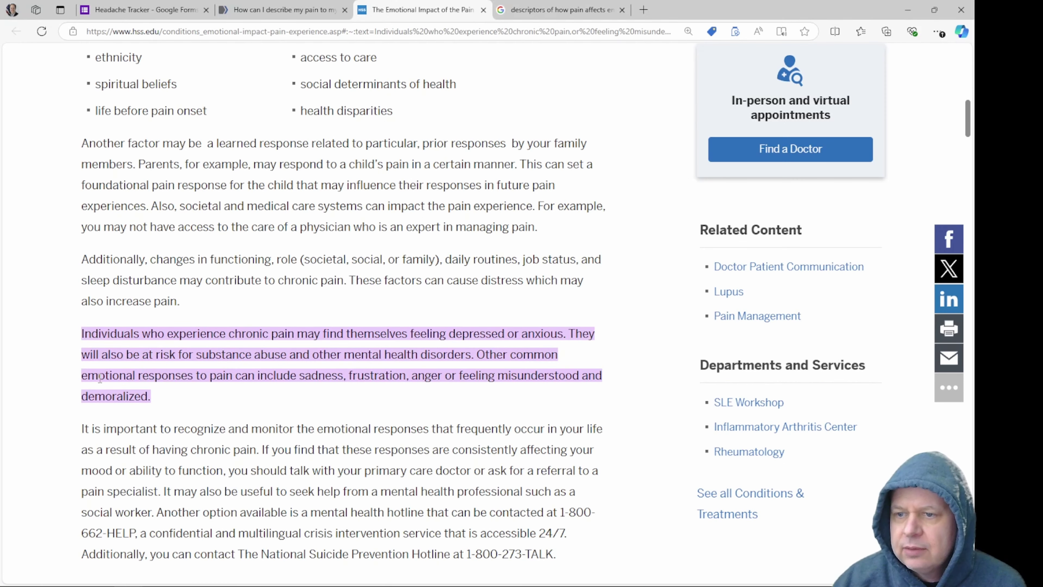
{"action": "mouse_move", "coordinate": [83, 374]}
{"action": "left_mouse_down"}
{"action": "mouse_move", "coordinate": [268, 362]}
{"action": "mouse_move", "coordinate": [81, 377]}
{"action": "left_mouse_up"}
{"action": "left_click", "coordinate": [227, 377]}
{"action": "right_click", "coordinate": [95, 382]}
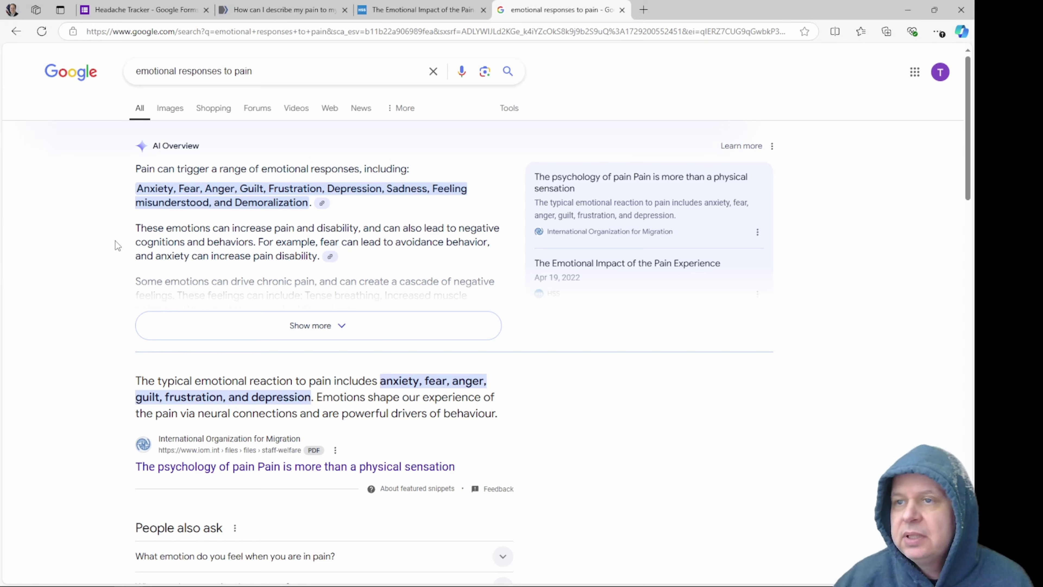
- Return to the Headache Tracker form and open its preview to see it as a respondent
{"action": "left_click", "coordinate": [173, 9]}
{"action": "left_click", "coordinate": [777, 265]}
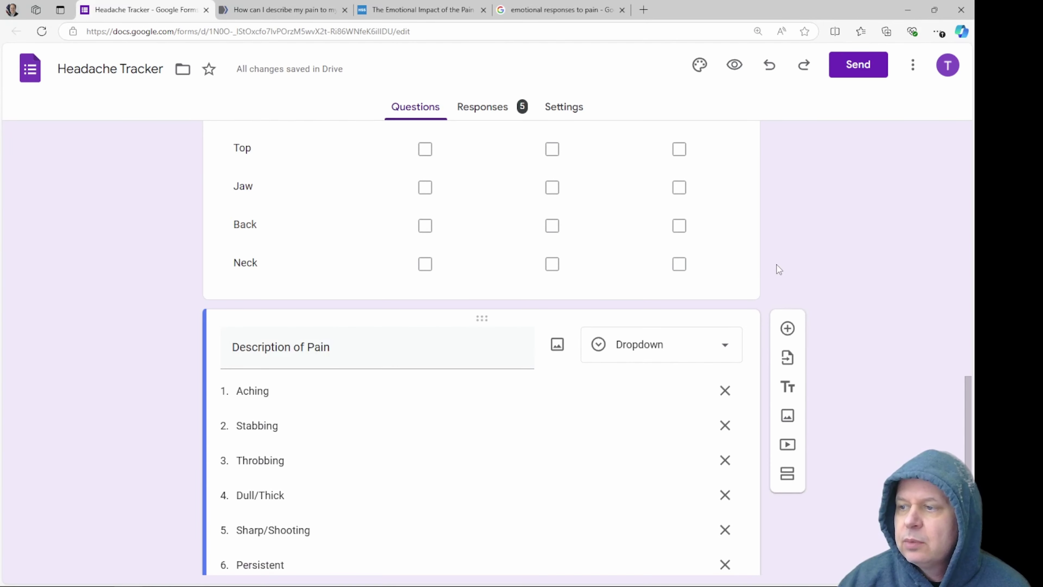
{"action": "left_click", "coordinate": [734, 66]}
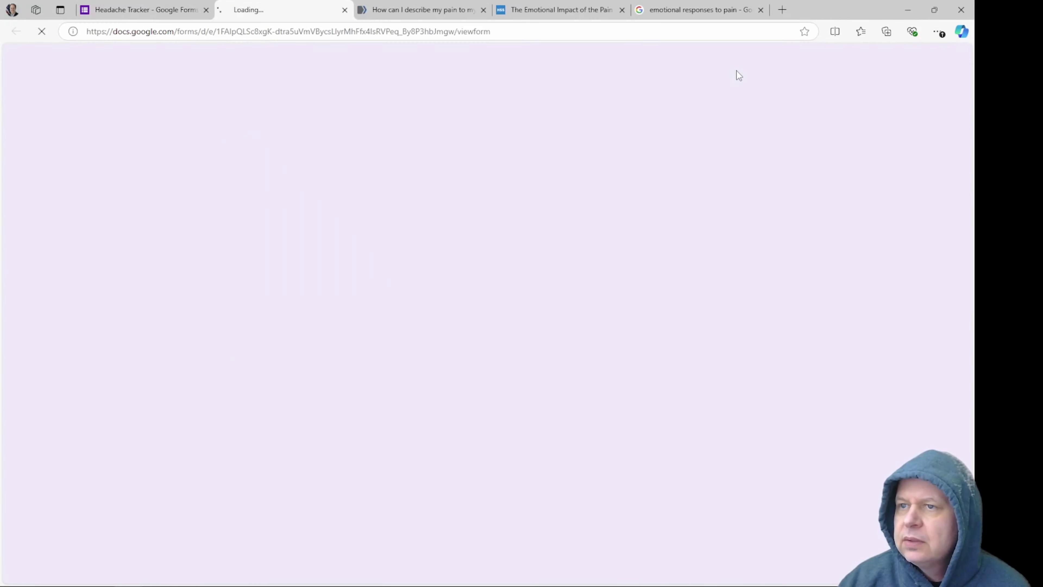
{"action": "scroll", "coordinate": [730, 219], "scroll_direction": "down", "scroll_amount": 1}
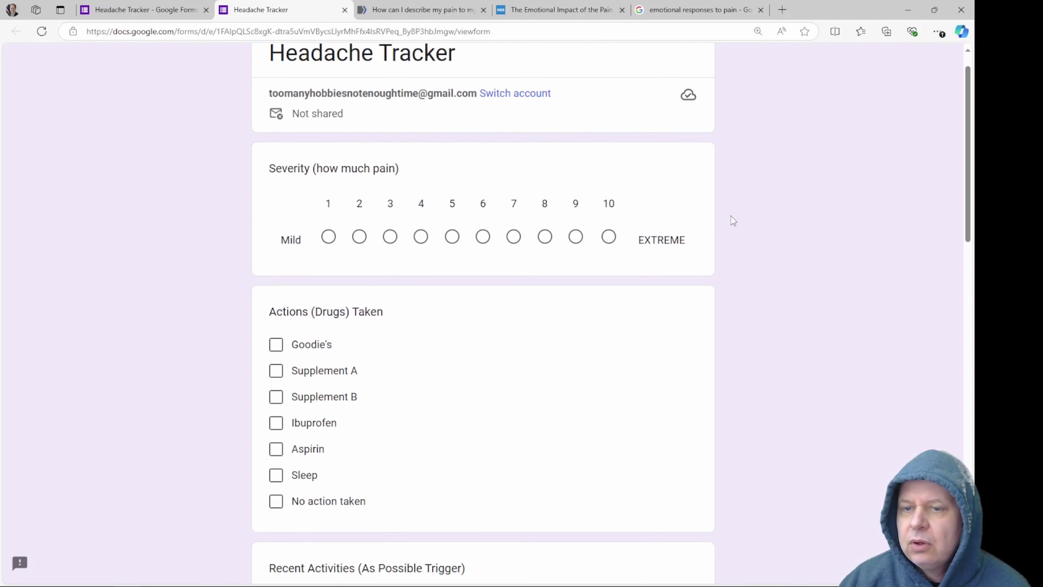
{"action": "scroll", "coordinate": [723, 197], "scroll_direction": "up", "scroll_amount": 1}
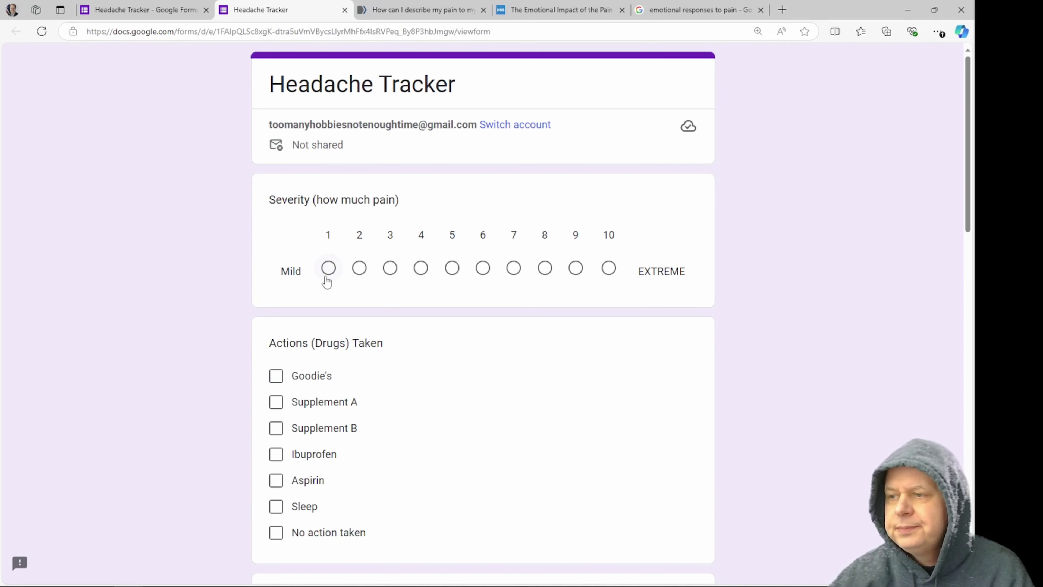
- Test selecting and clearing the Severity rating in the preview, leaving it set to 6
{"action": "left_click", "coordinate": [483, 268]}
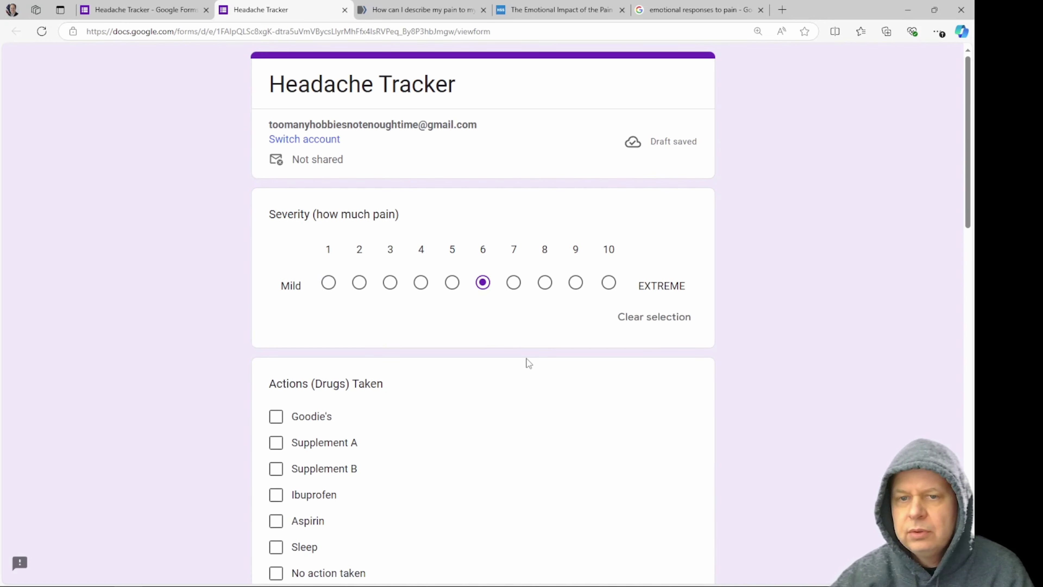
{"action": "left_click", "coordinate": [483, 283]}
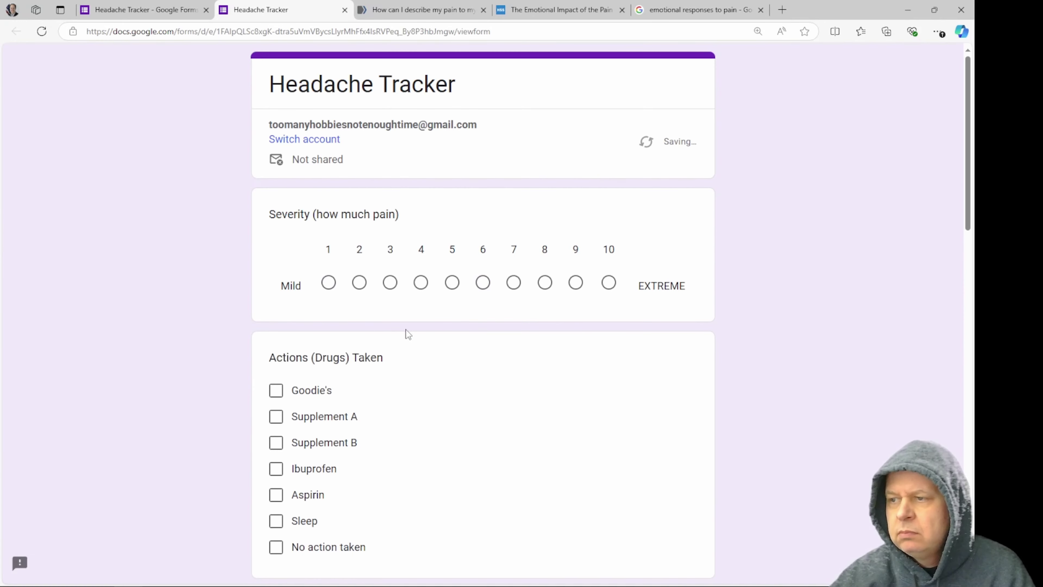
{"action": "left_click", "coordinate": [483, 283]}
{"action": "left_click", "coordinate": [648, 320]}
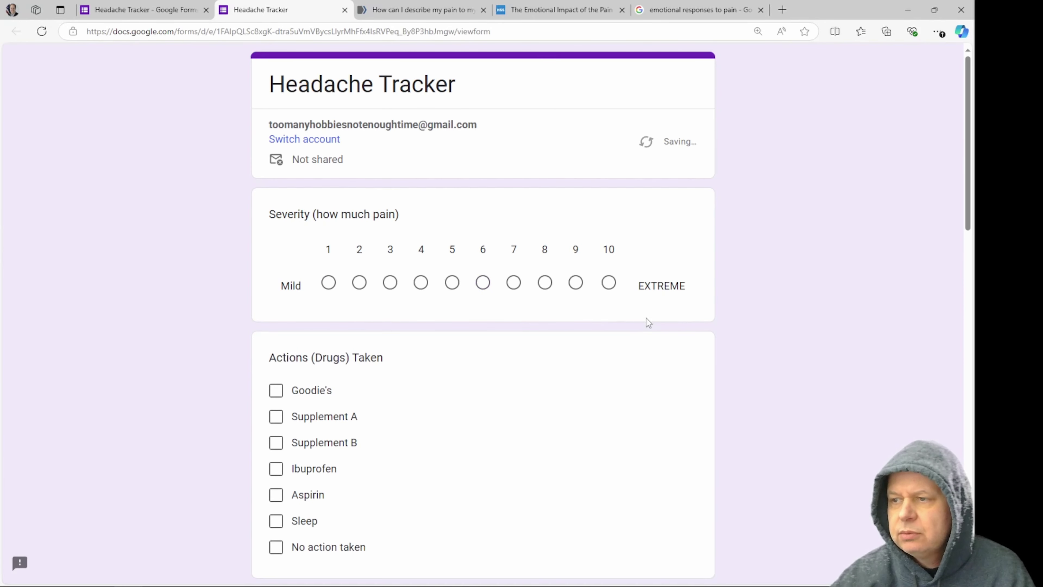
{"action": "left_click", "coordinate": [483, 282]}
- Mark Goodie's, Supplement A, Supplement B and Sleep under Actions (Drugs) Taken
{"action": "scroll", "coordinate": [243, 283], "scroll_direction": "down", "scroll_amount": 3}
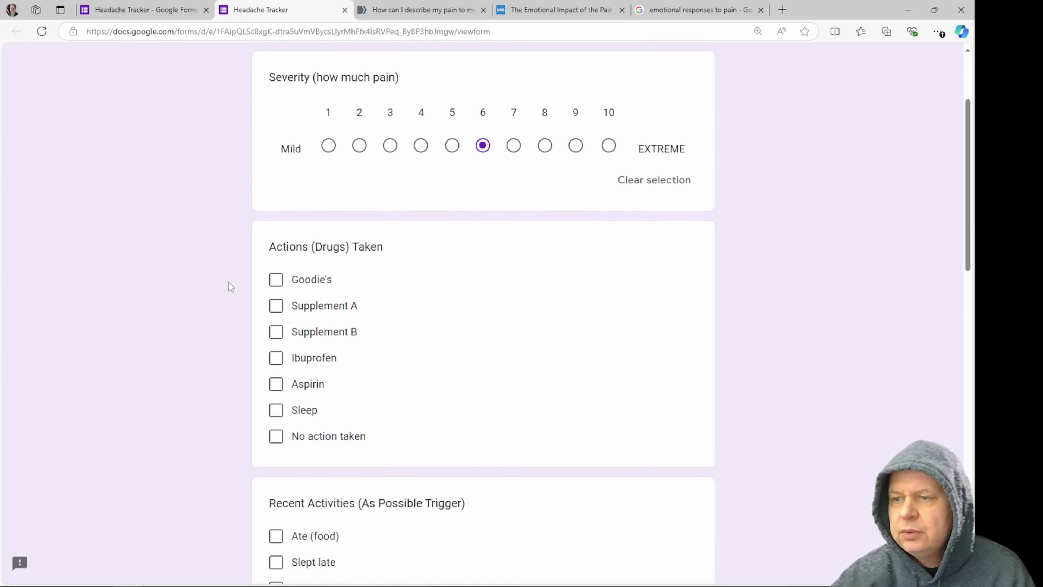
{"action": "scroll", "coordinate": [229, 285], "scroll_direction": "down", "scroll_amount": 1}
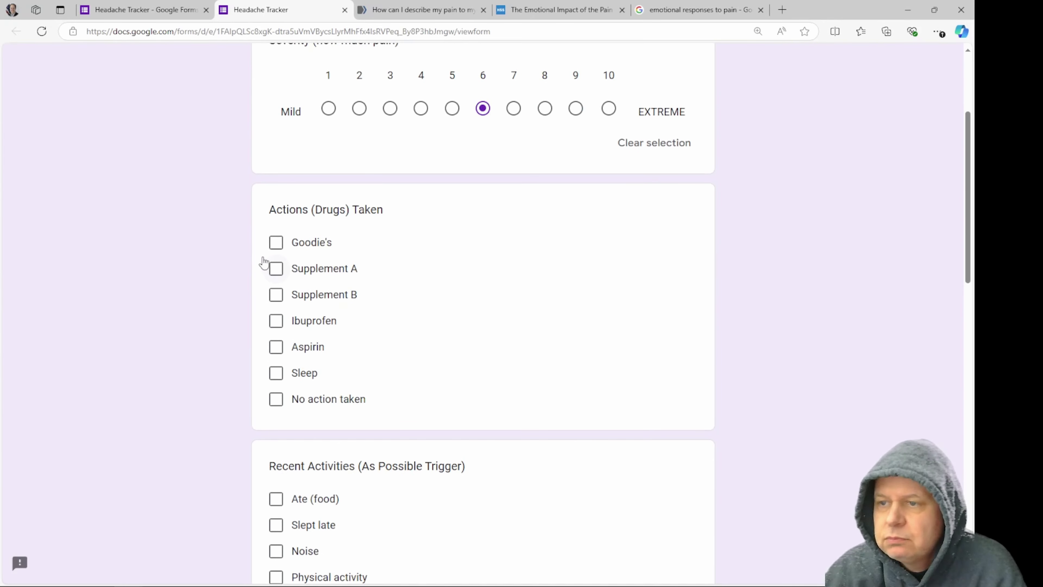
{"action": "left_click", "coordinate": [281, 245]}
{"action": "left_click", "coordinate": [276, 268]}
{"action": "left_click", "coordinate": [276, 295]}
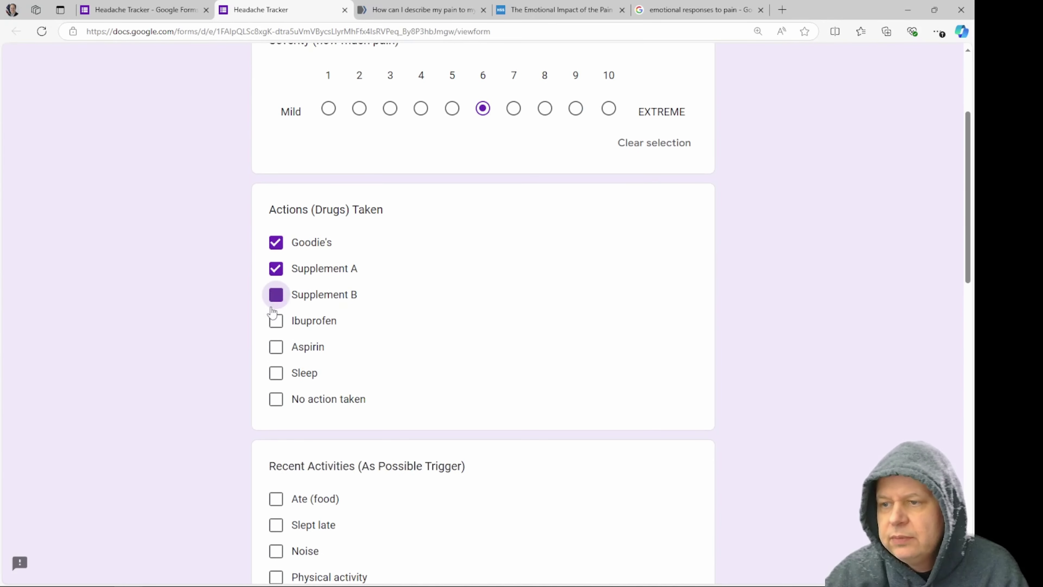
{"action": "left_click", "coordinate": [277, 372]}
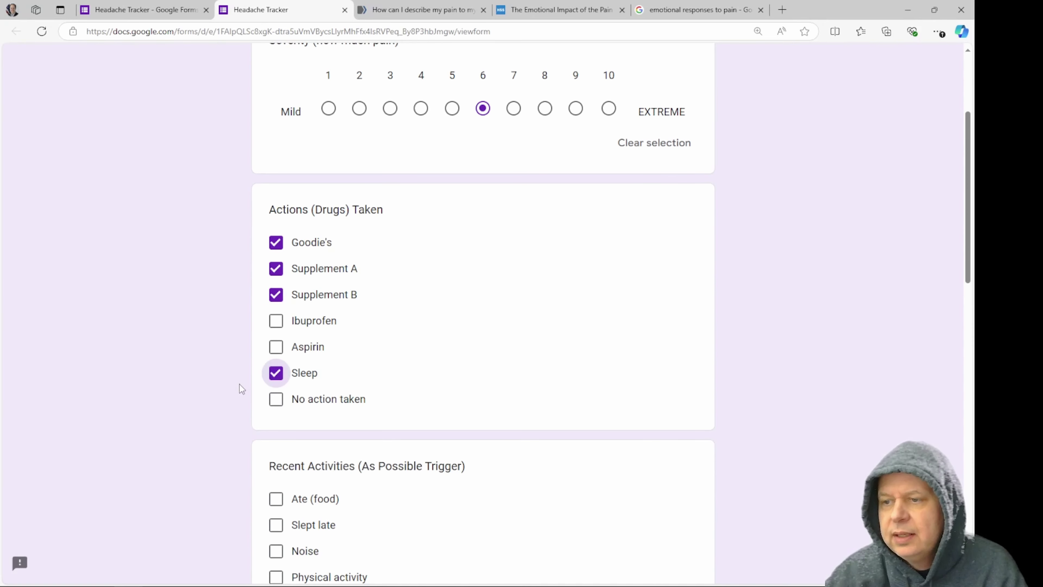
- Mark Nothing of note, Stress (work) and Stress (home) under Recent Activities (As Possible Trigger)
{"action": "scroll", "coordinate": [239, 357], "scroll_direction": "down", "scroll_amount": 5}
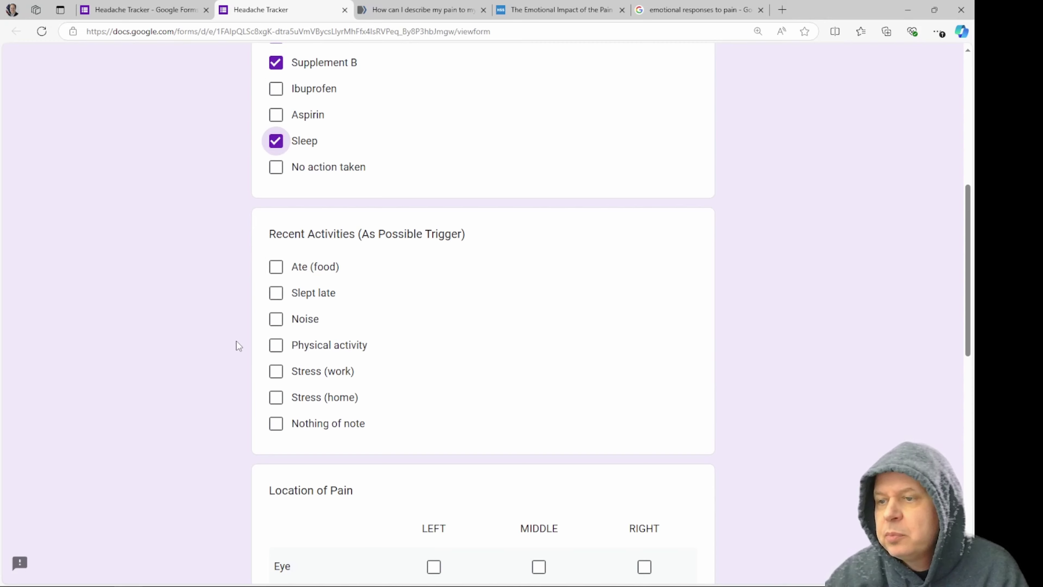
{"action": "left_click", "coordinate": [275, 423]}
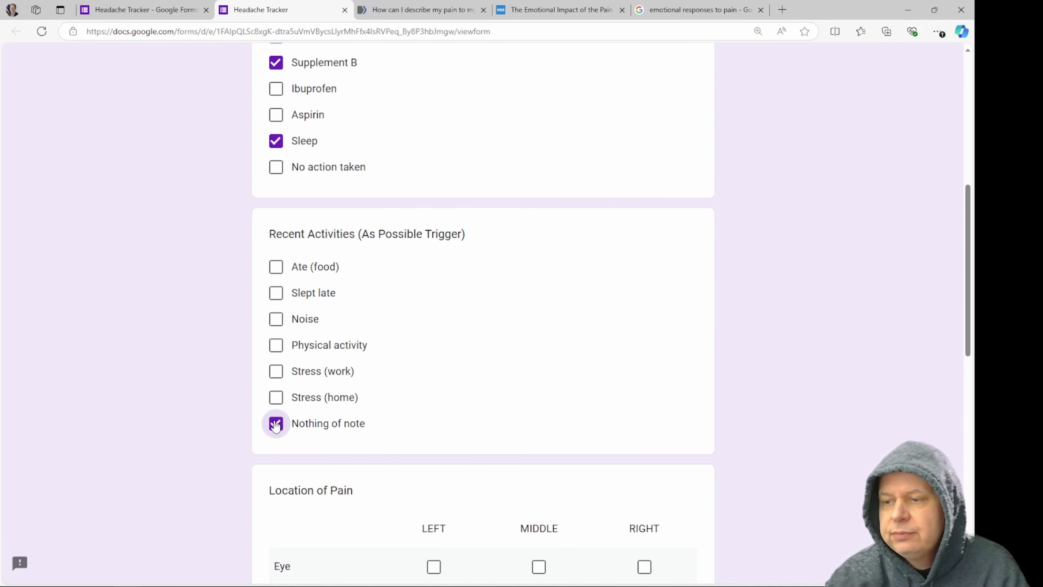
{"action": "left_click", "coordinate": [276, 371]}
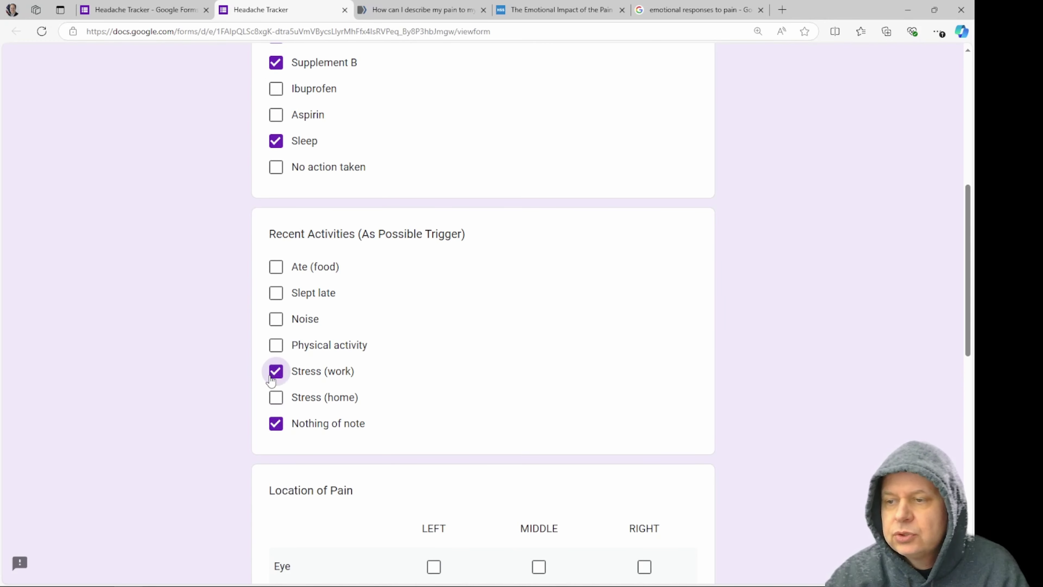
{"action": "left_click", "coordinate": [276, 398]}
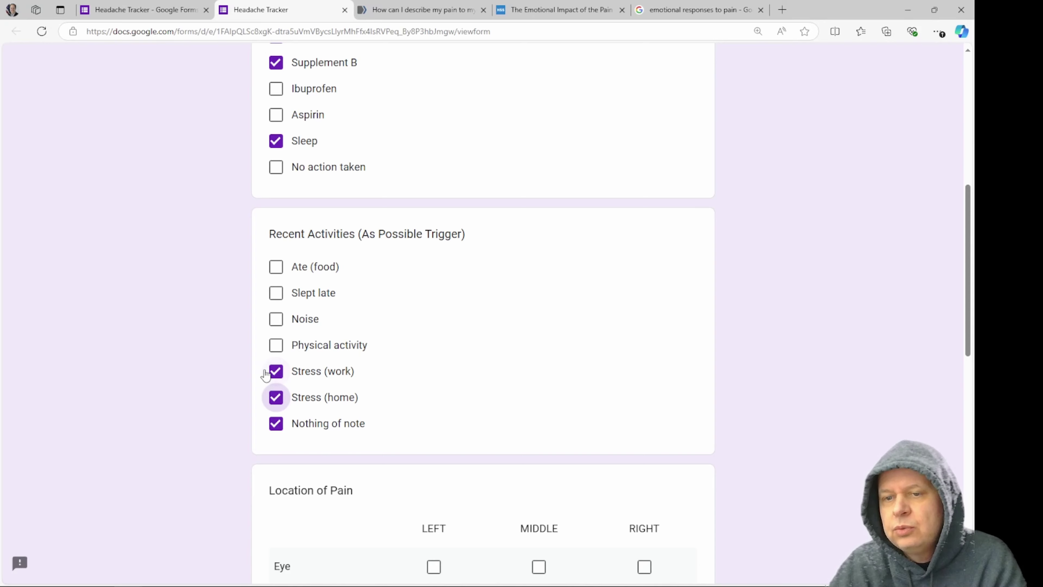
- In the Location of Pain grid, mark Temple and Ear on both left and right, and Top on the left
{"action": "scroll", "coordinate": [210, 393], "scroll_direction": "down", "scroll_amount": 7}
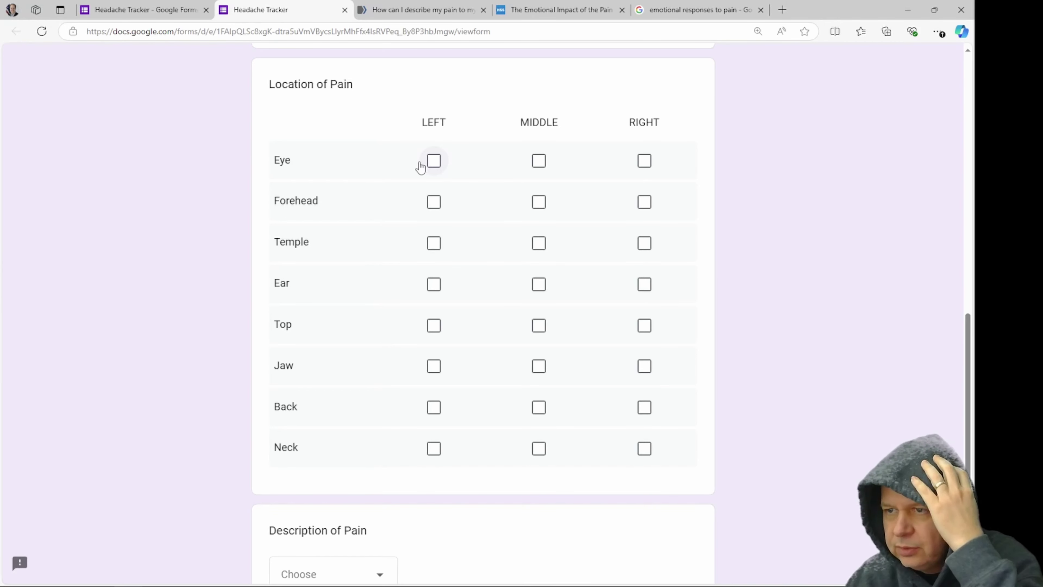
{"action": "left_click", "coordinate": [434, 243]}
{"action": "left_click", "coordinate": [435, 326]}
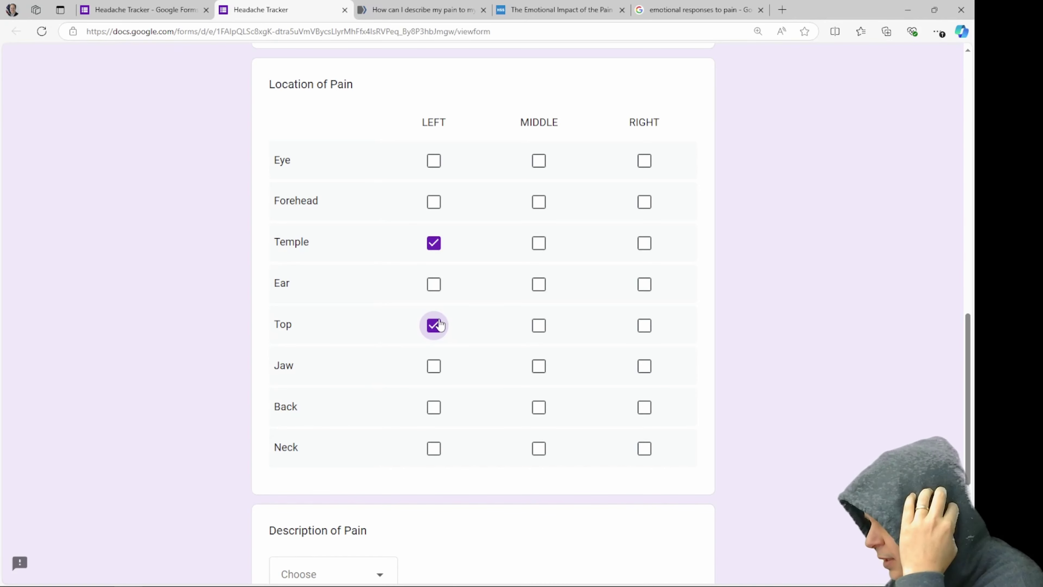
{"action": "left_click", "coordinate": [437, 283]}
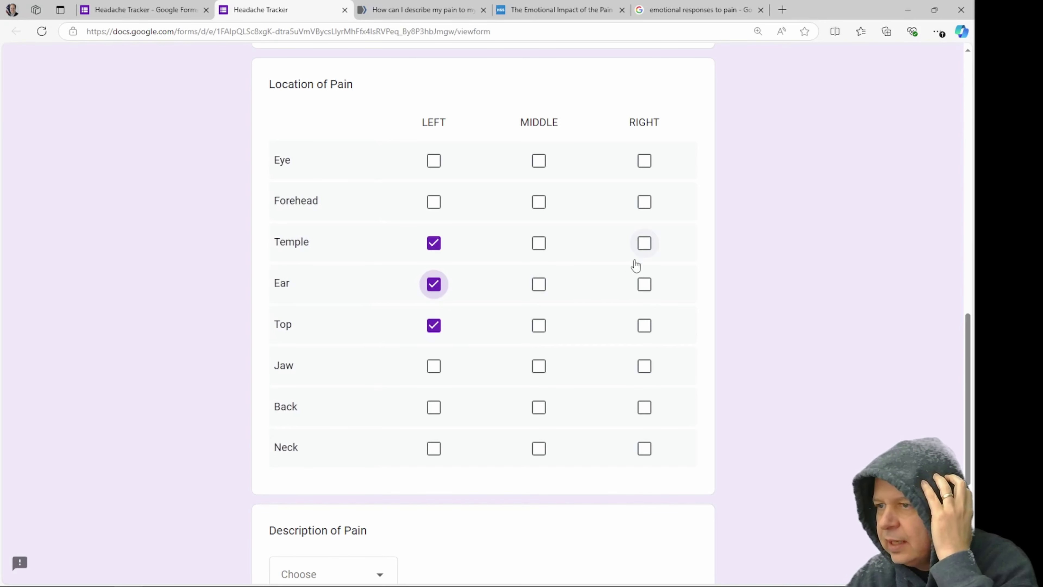
{"action": "left_click", "coordinate": [644, 245]}
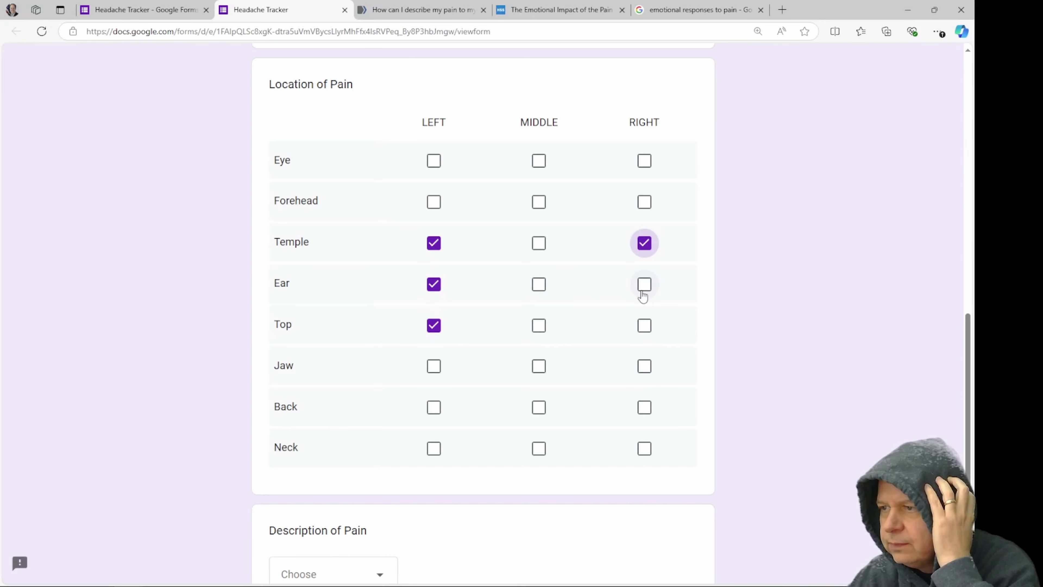
{"action": "left_click", "coordinate": [637, 287]}
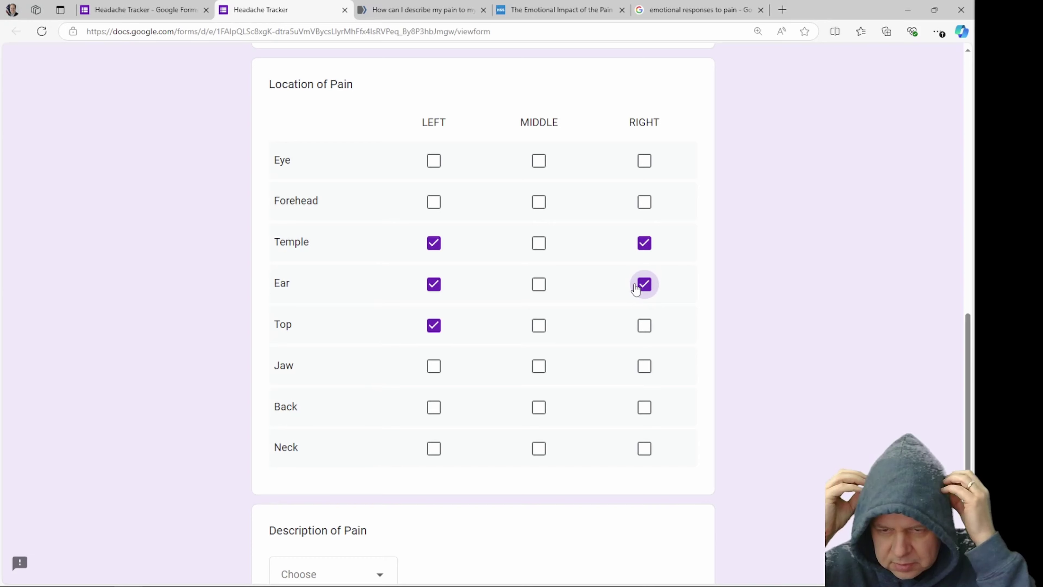
- Choose Dull/Thick as the Description of Pain and reopen its list of options
{"action": "scroll", "coordinate": [409, 343], "scroll_direction": "down", "scroll_amount": 5}
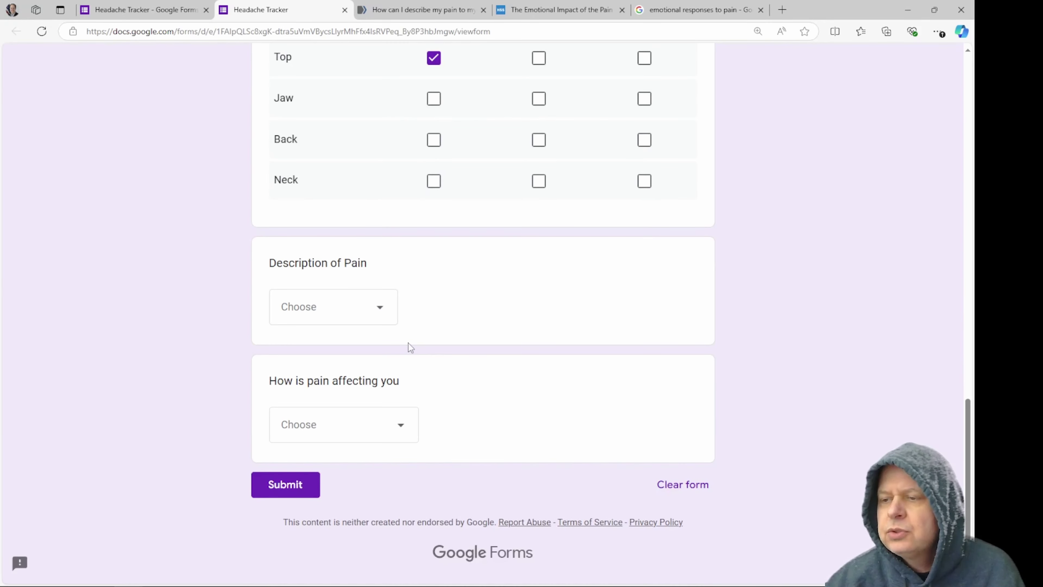
{"action": "left_click", "coordinate": [381, 306]}
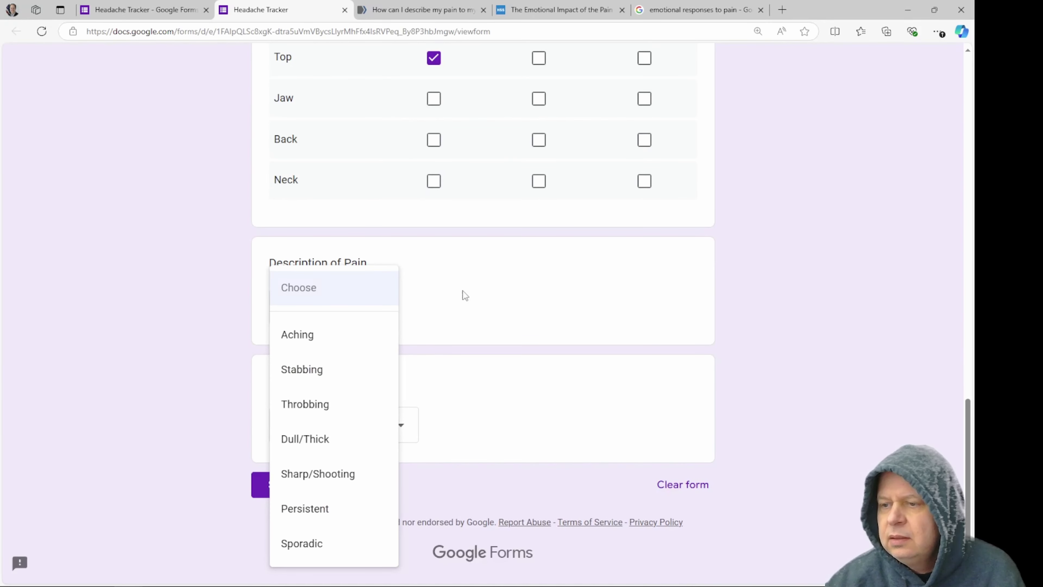
{"action": "left_click", "coordinate": [334, 446]}
{"action": "left_click", "coordinate": [378, 312]}
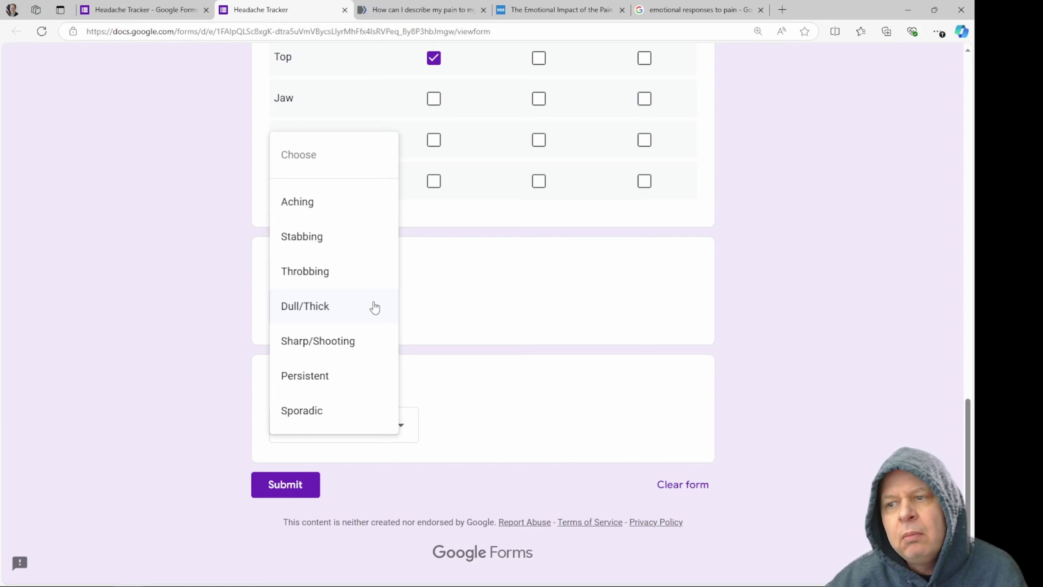
- Close the form preview and change the Description of Pain question from a dropdown to Checkboxes
{"action": "key", "text": "ctrl+w"}
{"action": "left_click", "coordinate": [721, 288]}
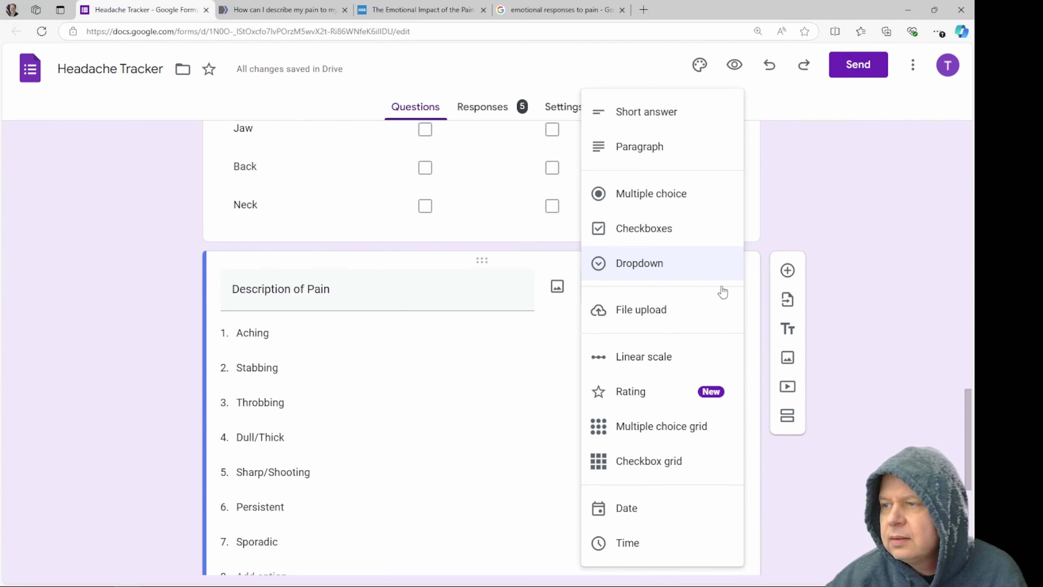
{"action": "left_click", "coordinate": [673, 232]}
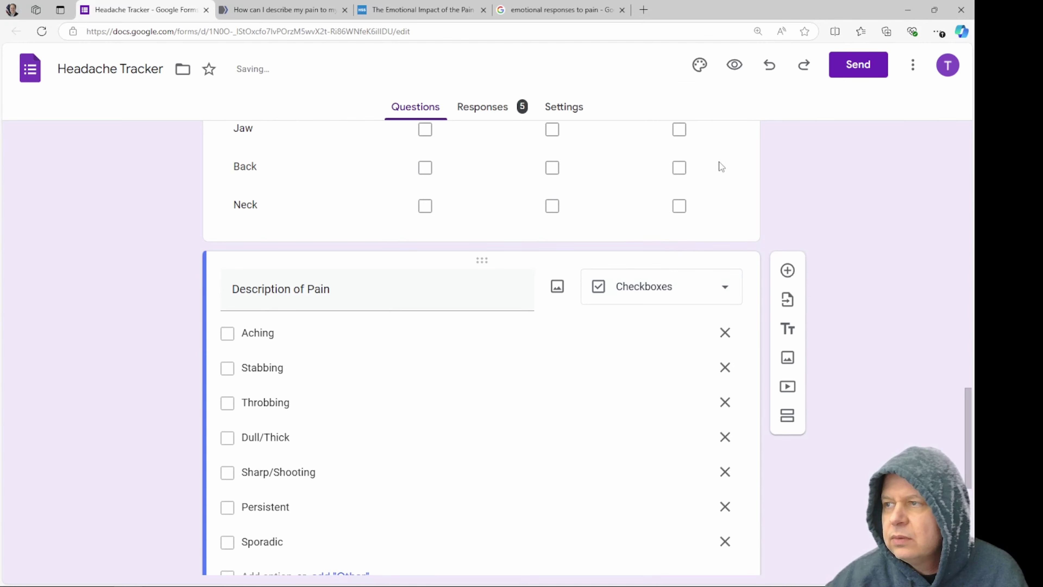
- Open a new preview of the form at the Description of Pain question
{"action": "left_click", "coordinate": [734, 66]}
{"action": "scroll", "coordinate": [220, 276], "scroll_direction": "down", "scroll_amount": 10}
{"action": "scroll", "coordinate": [217, 279], "scroll_direction": "down", "scroll_amount": 15}
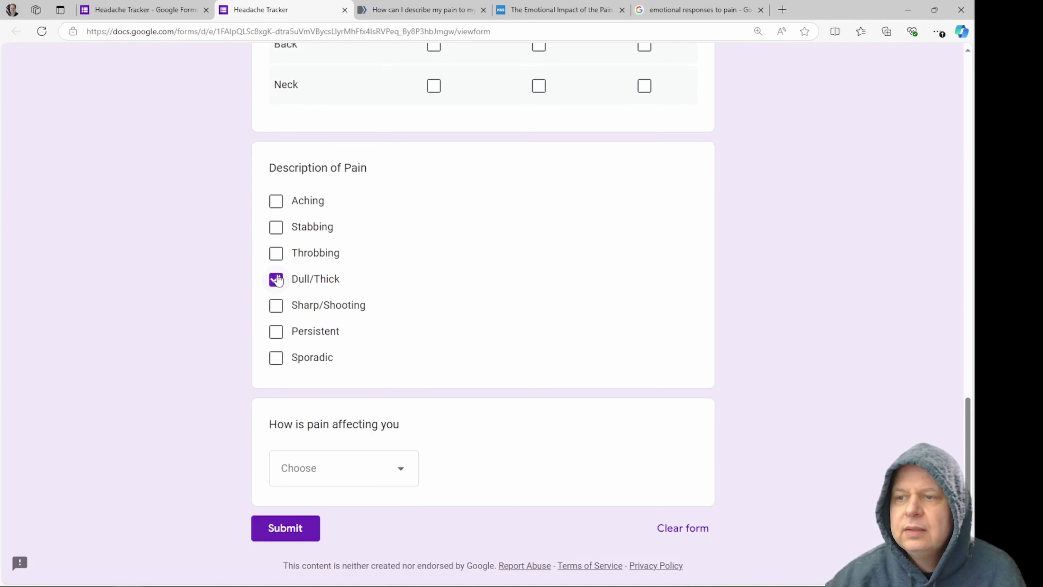
- Try combinations of Aching, Throbbing, Dull/Thick and Persistent under Description of Pain, and clear them all again
{"action": "left_click", "coordinate": [277, 202]}
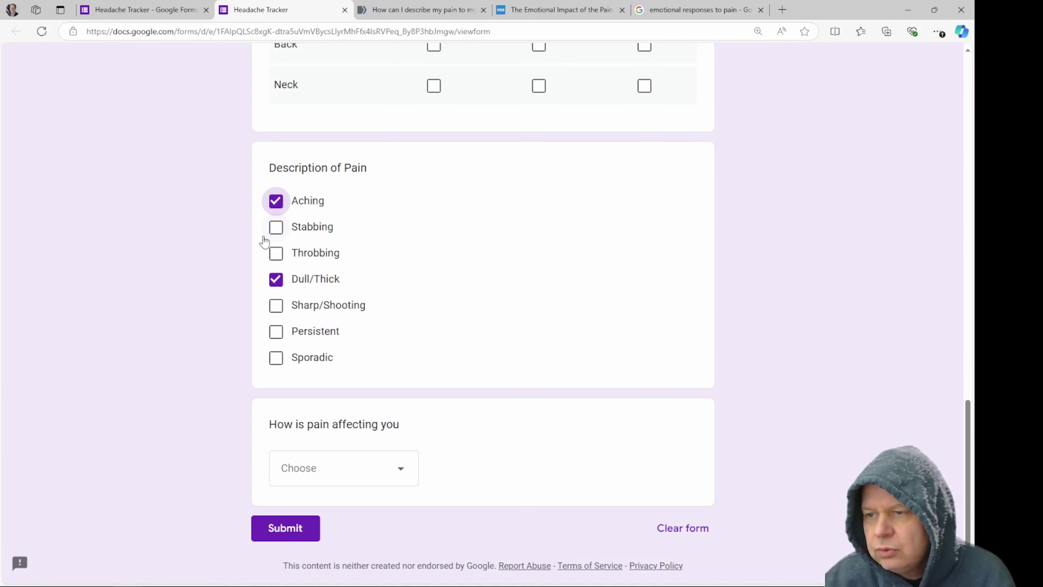
{"action": "left_click", "coordinate": [276, 333]}
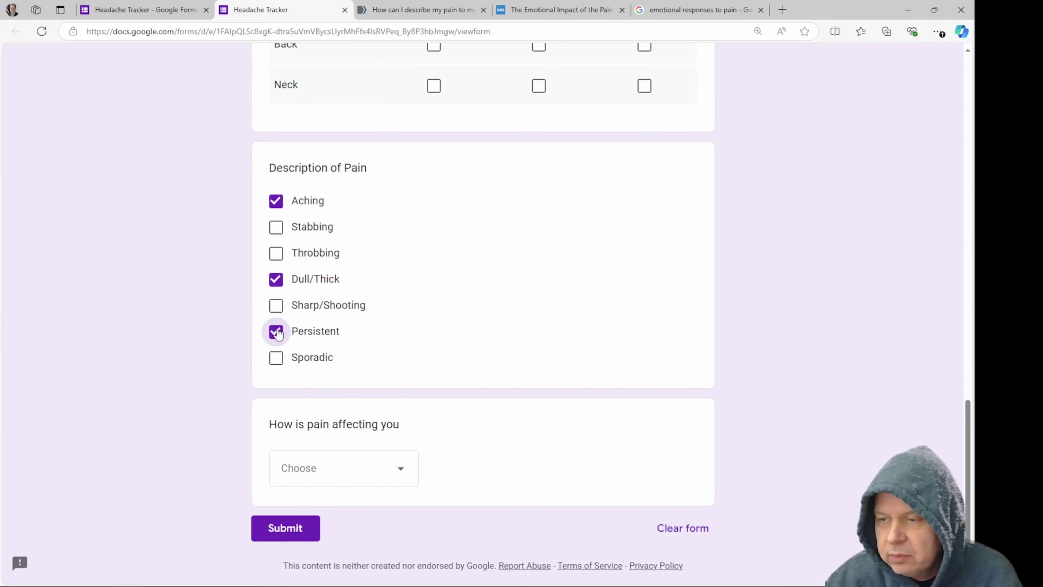
{"action": "left_click", "coordinate": [276, 333]}
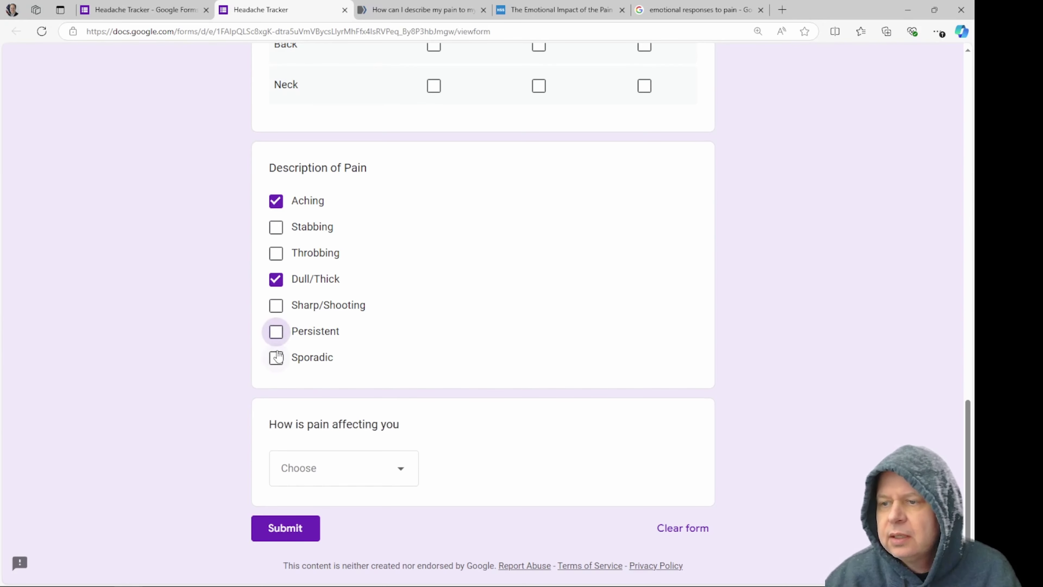
{"action": "left_click", "coordinate": [276, 201]}
{"action": "left_click", "coordinate": [276, 254]}
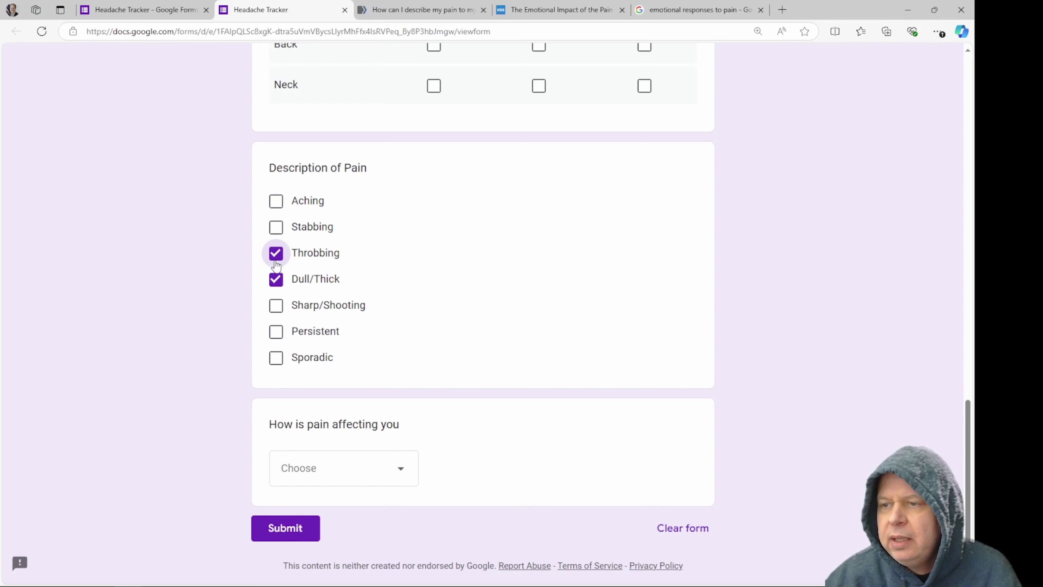
{"action": "left_click", "coordinate": [280, 279]}
{"action": "left_click", "coordinate": [277, 258]}
{"action": "left_click", "coordinate": [277, 282]}
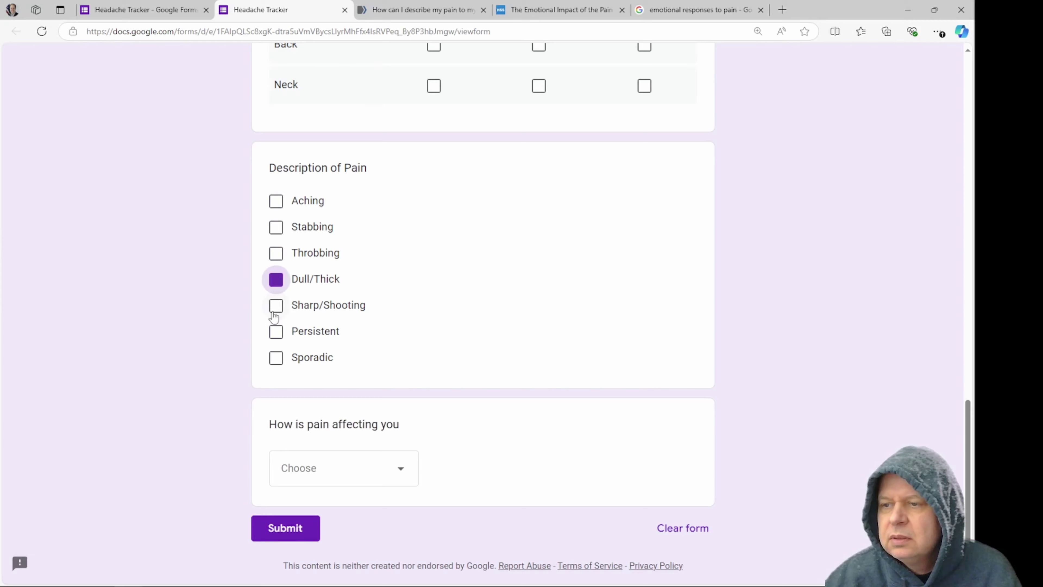
{"action": "left_click", "coordinate": [275, 331]}
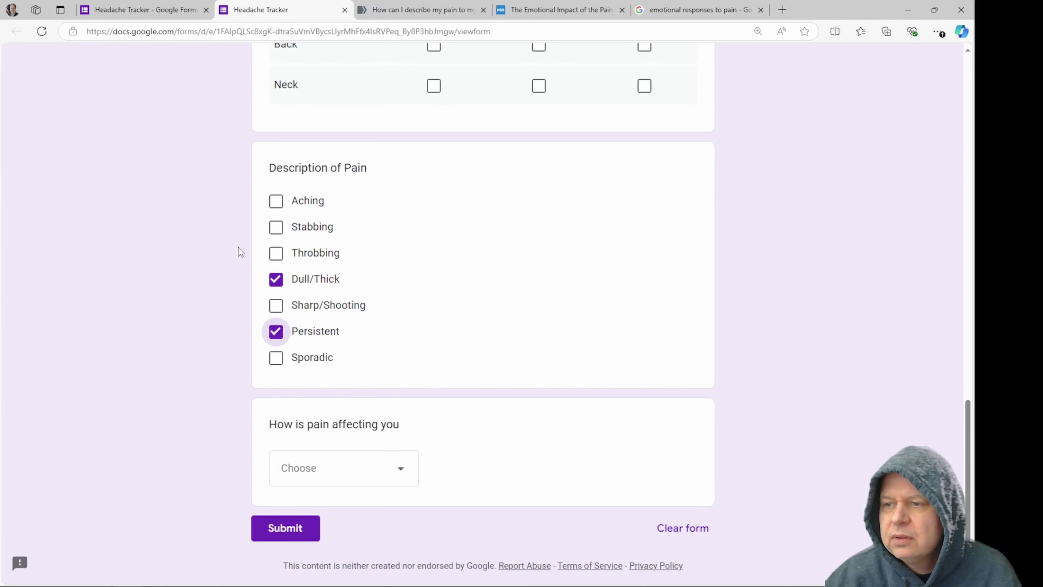
{"action": "left_click", "coordinate": [276, 279]}
{"action": "left_click", "coordinate": [276, 331]}
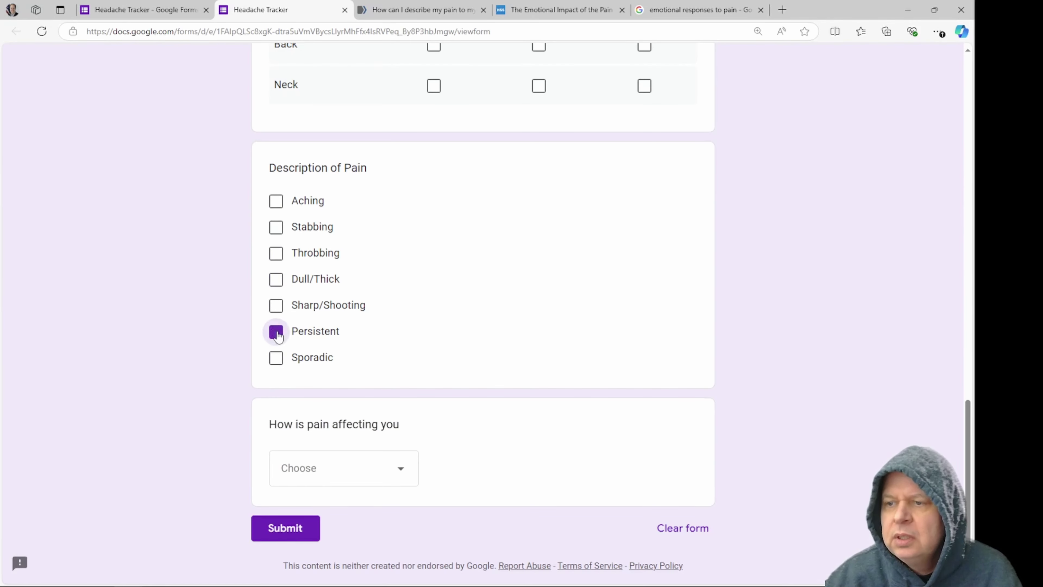
- Mark Stabbing and Sharp/Shooting under Description of Pain and choose Impaired for How is pain affecting you
{"action": "left_click", "coordinate": [276, 228]}
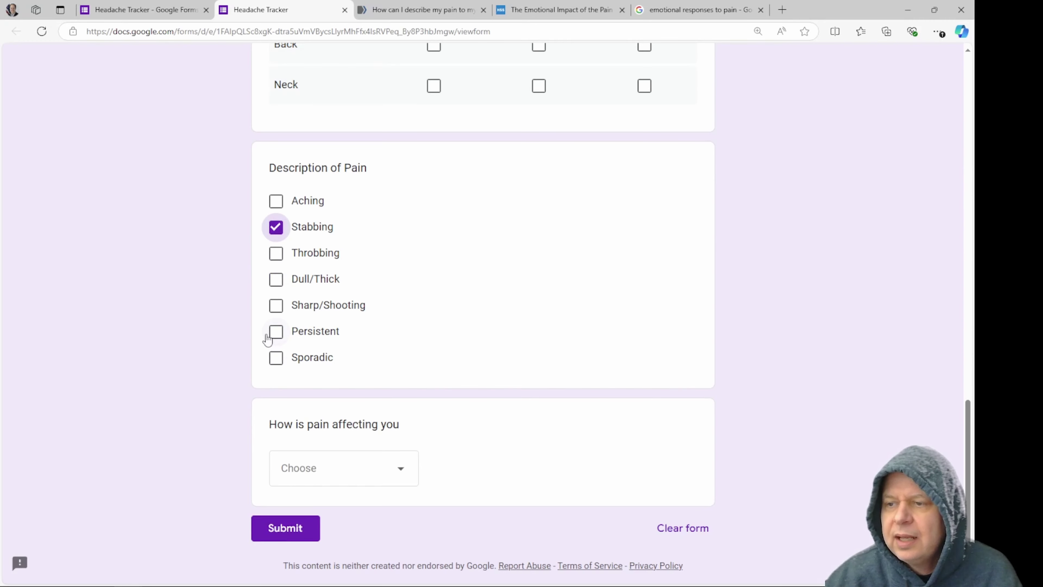
{"action": "left_click", "coordinate": [276, 306]}
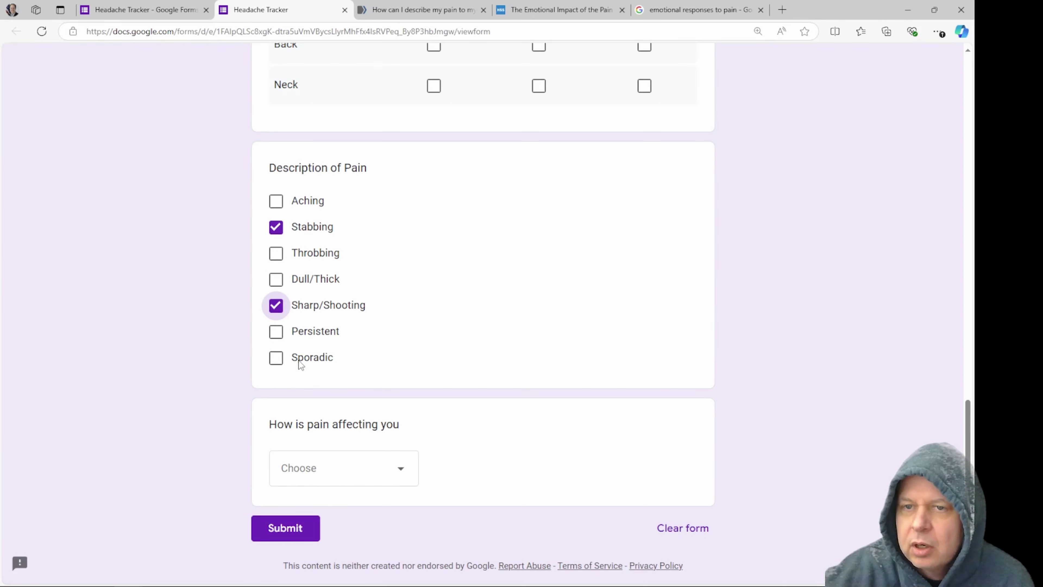
{"action": "scroll", "coordinate": [342, 365], "scroll_direction": "down", "scroll_amount": 1}
{"action": "left_click", "coordinate": [386, 421]}
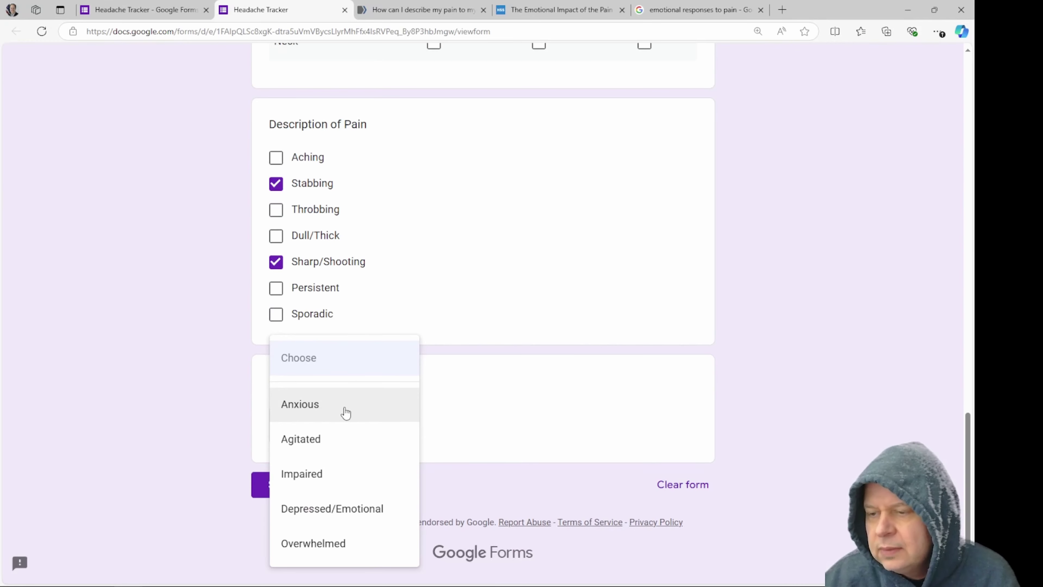
{"action": "left_click", "coordinate": [361, 480]}
- Review the filled-in answers from the start of the form and change How is pain affecting you to Agitated
{"action": "scroll", "coordinate": [181, 339], "scroll_direction": "up", "scroll_amount": 19}
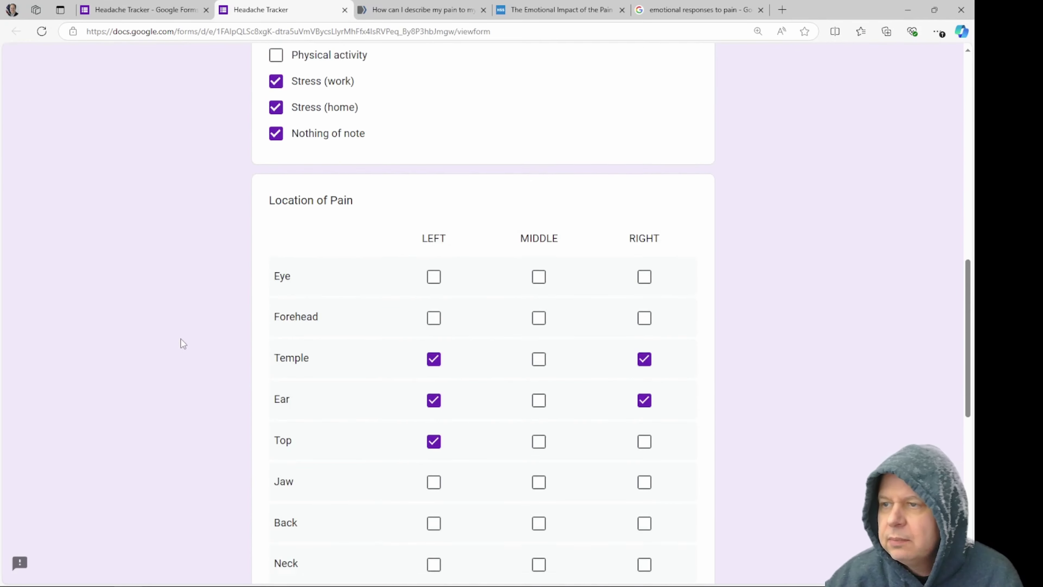
{"action": "scroll", "coordinate": [180, 339], "scroll_direction": "up", "scroll_amount": 8}
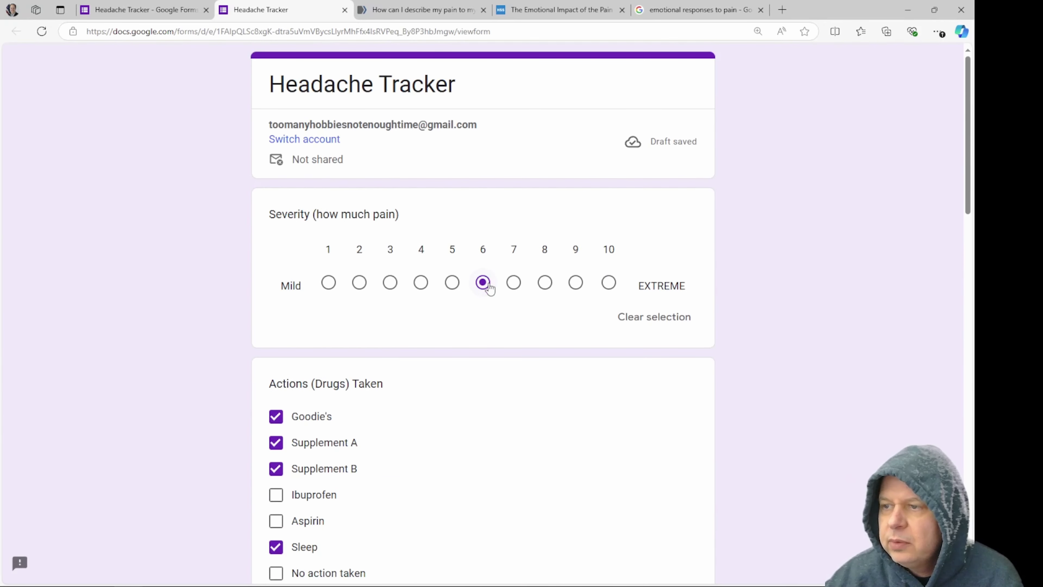
{"action": "scroll", "coordinate": [236, 385], "scroll_direction": "down", "scroll_amount": 12}
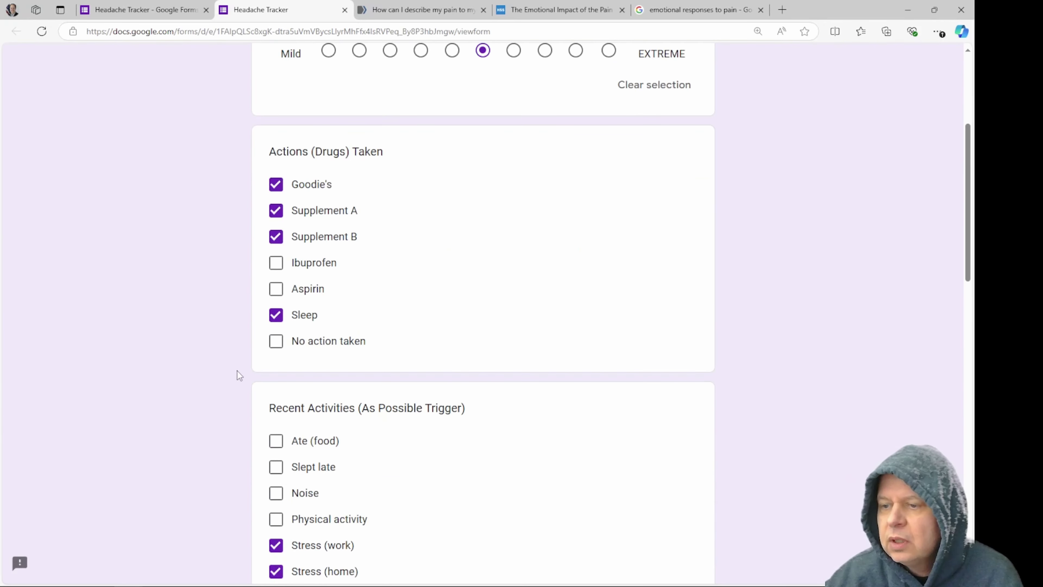
{"action": "scroll", "coordinate": [236, 374], "scroll_direction": "down", "scroll_amount": 12}
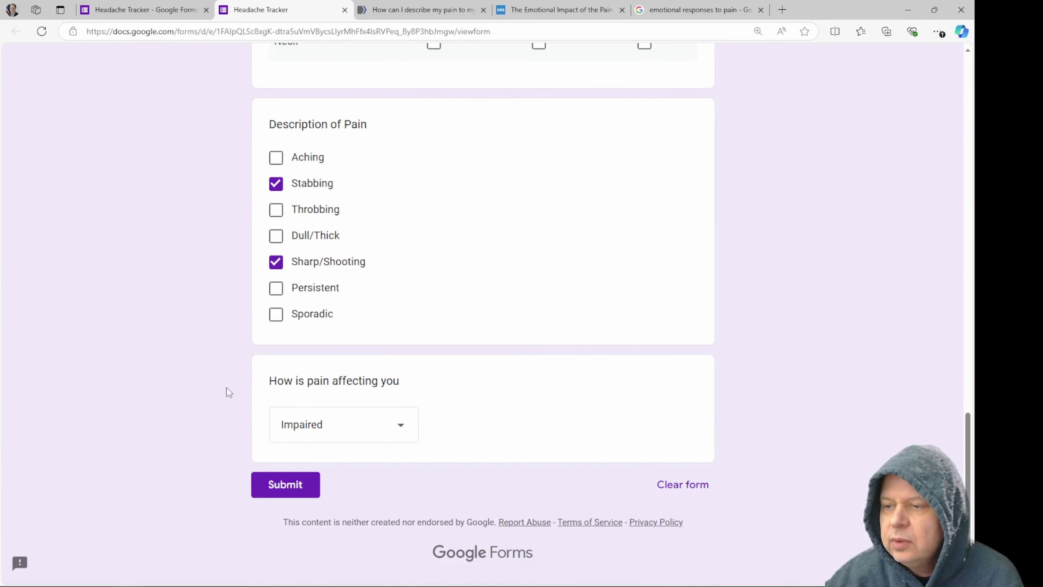
{"action": "left_click", "coordinate": [368, 431]}
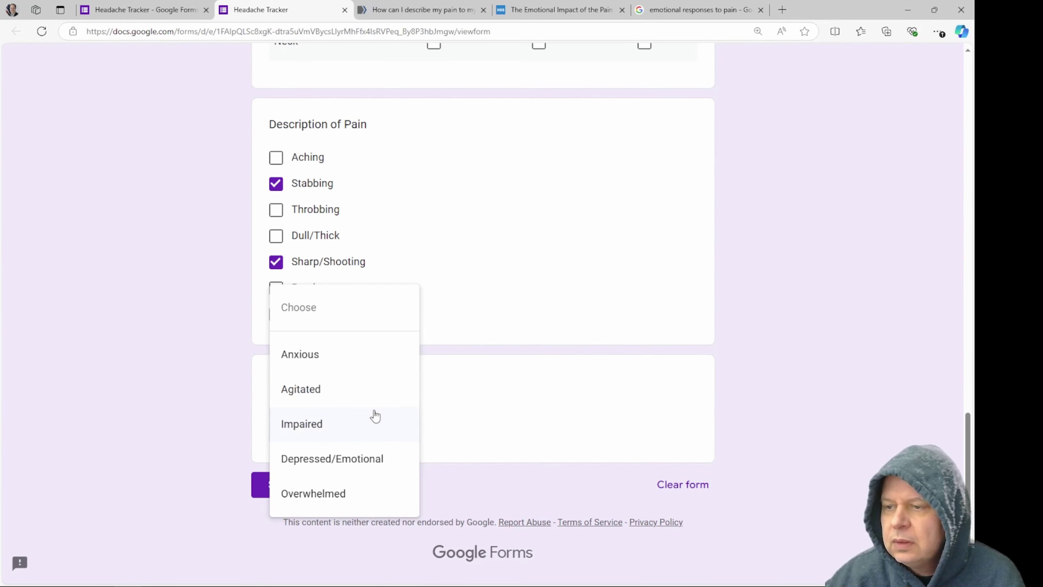
{"action": "left_click", "coordinate": [313, 391]}
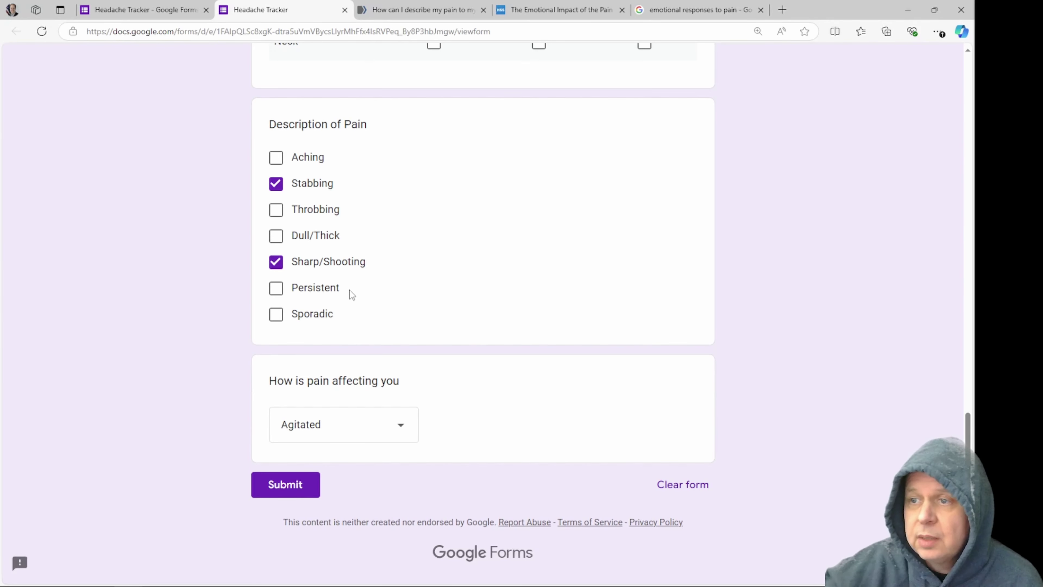
- Return to the form editor, try Multiple choice and Checkboxes for the Description of Pain question, and set its type to Dropdown
{"action": "key", "text": "ctrl+shift+Tab"}
{"action": "scroll", "coordinate": [152, 290], "scroll_direction": "down", "scroll_amount": 3}
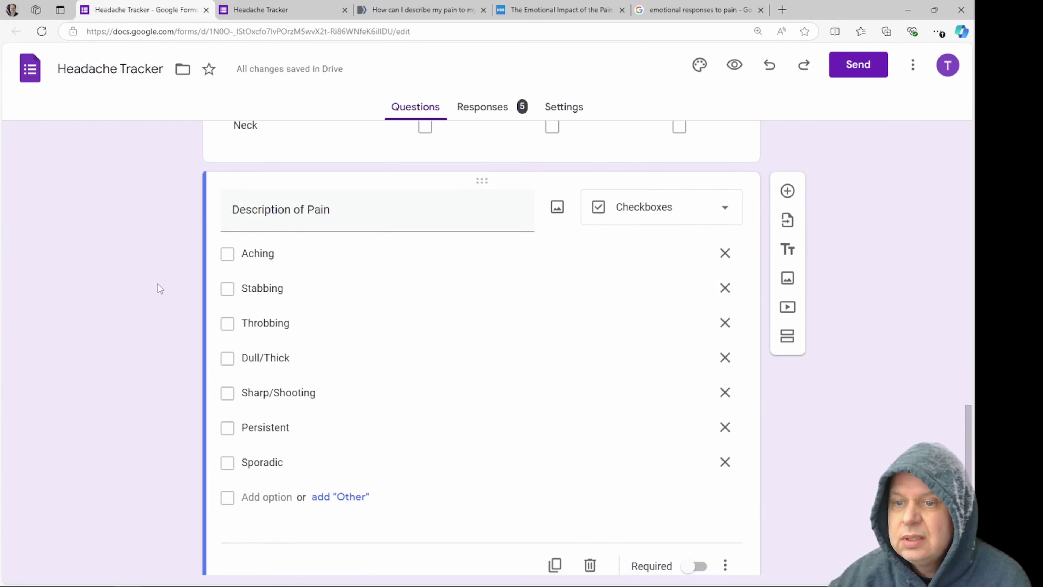
{"action": "scroll", "coordinate": [157, 277], "scroll_direction": "up", "scroll_amount": 1}
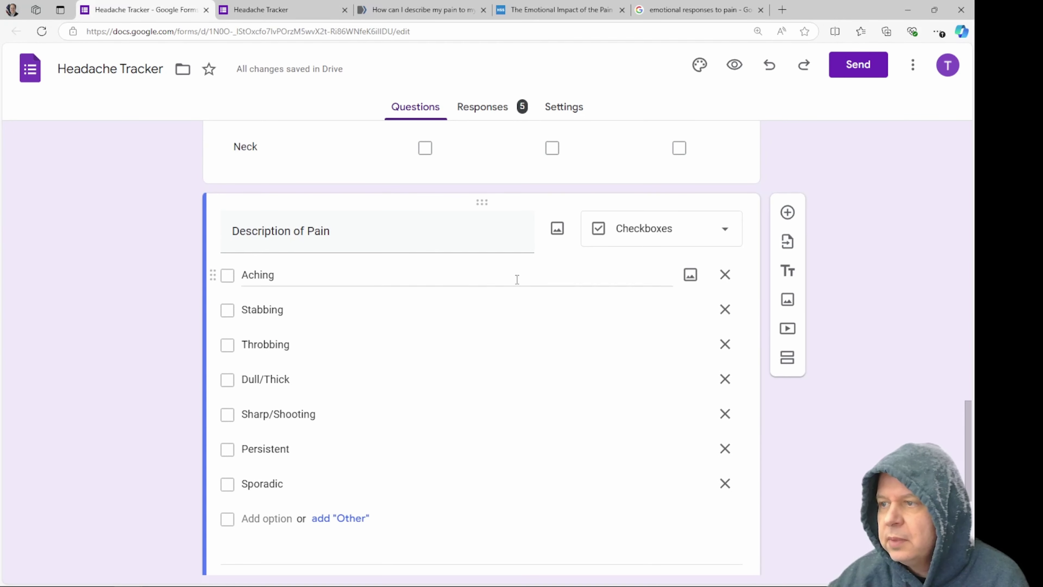
{"action": "left_click", "coordinate": [730, 232]}
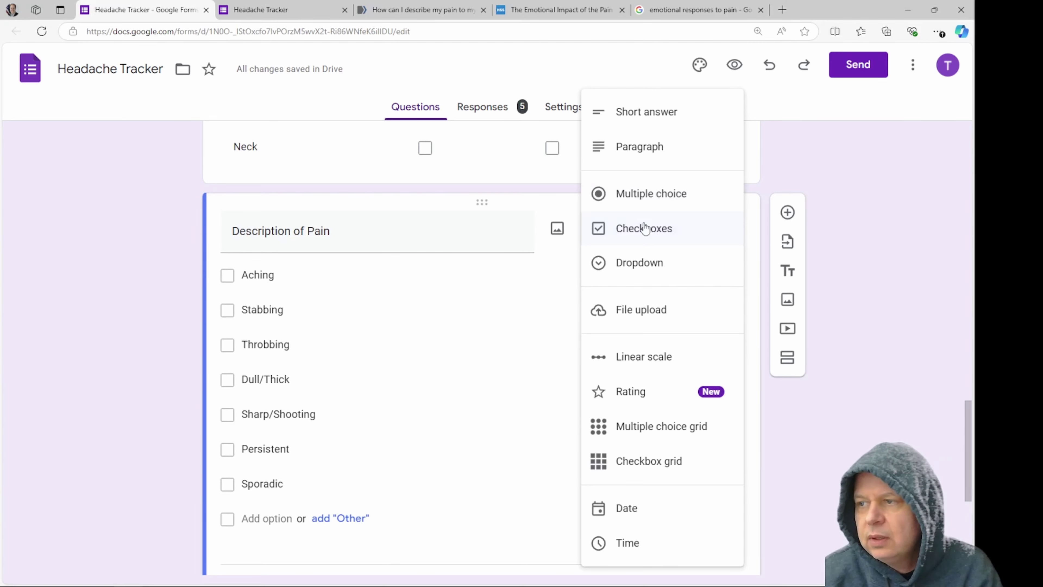
{"action": "left_click", "coordinate": [659, 193]}
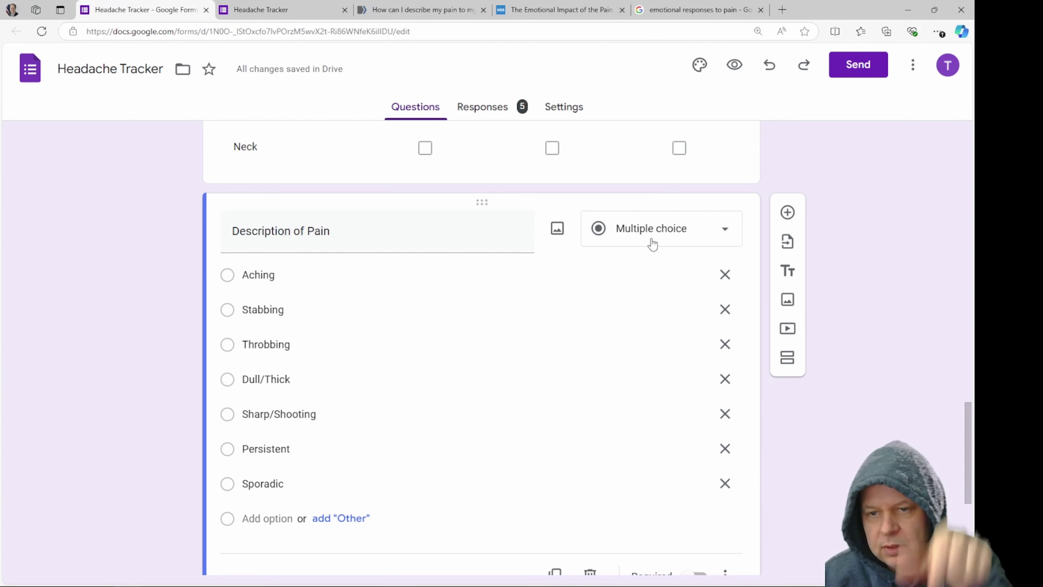
{"action": "left_click", "coordinate": [652, 242]}
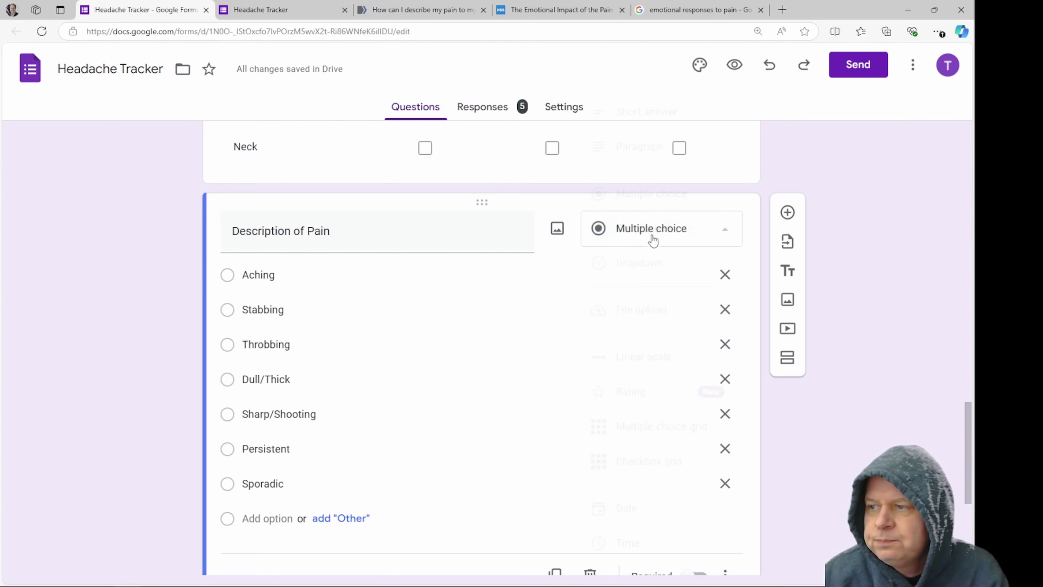
{"action": "left_click", "coordinate": [637, 225]}
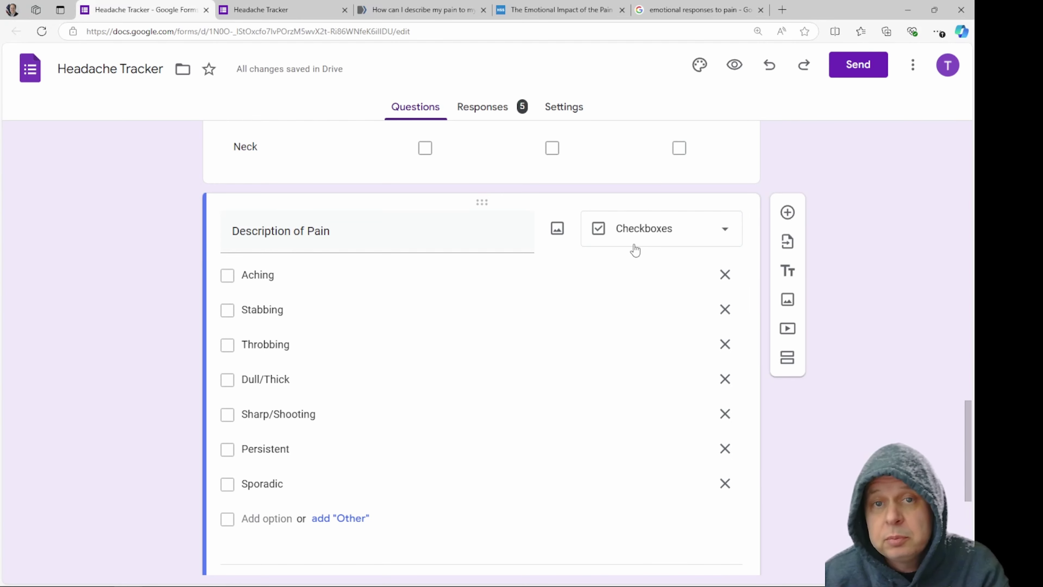
{"action": "left_click", "coordinate": [656, 241]}
{"action": "left_click", "coordinate": [649, 275]}
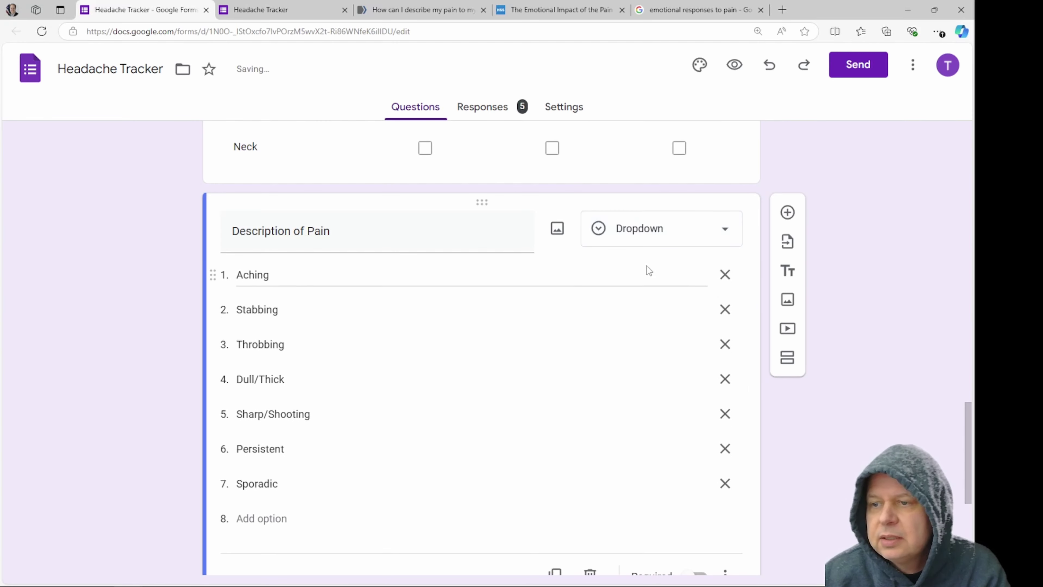
- Go back to the form preview and check the How is pain affecting you dropdown
{"action": "left_click", "coordinate": [286, 17]}
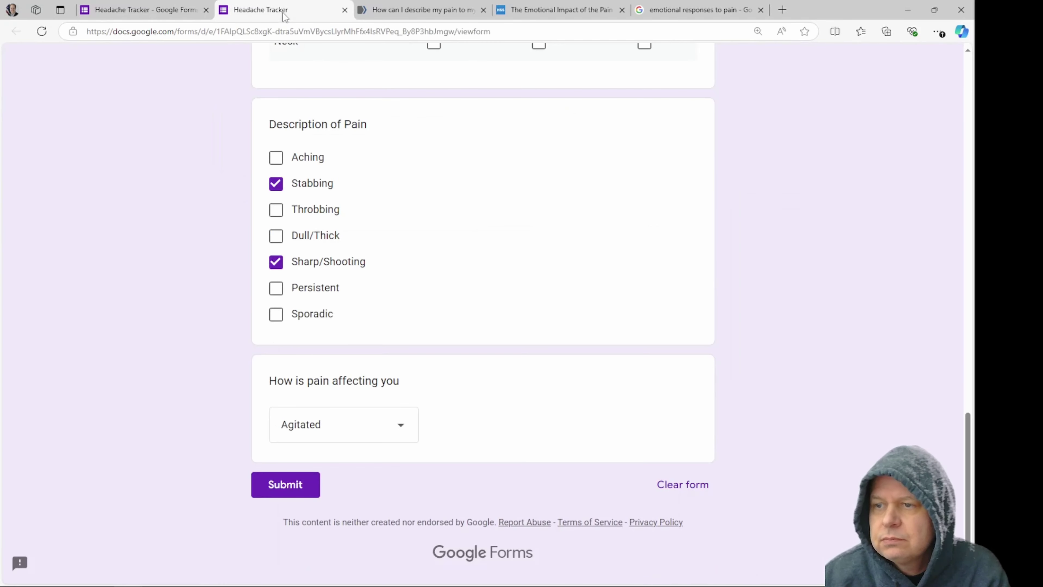
{"action": "left_click", "coordinate": [373, 423]}
{"action": "left_click", "coordinate": [406, 430]}
{"action": "left_click", "coordinate": [407, 428]}
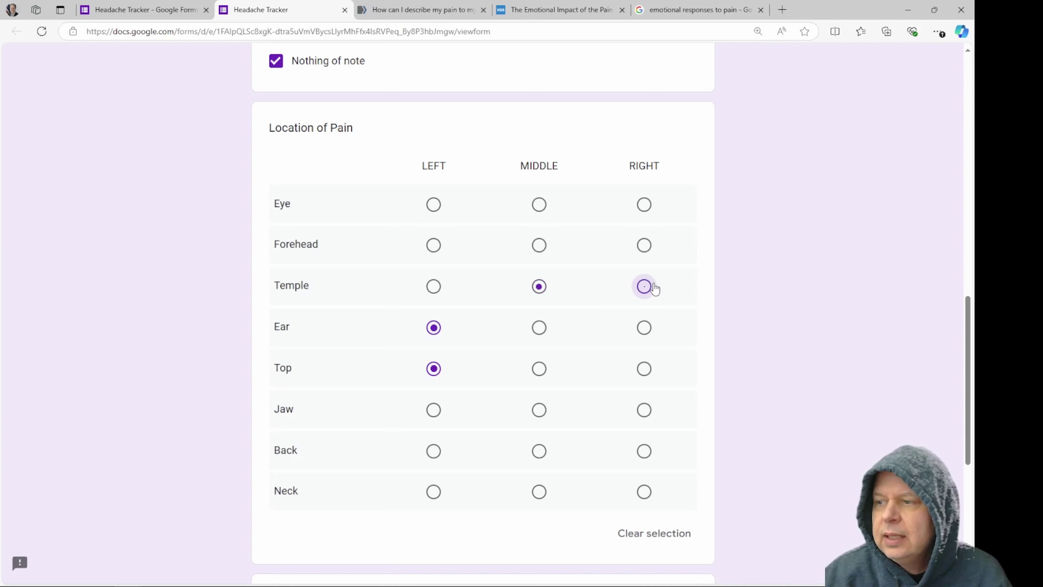
- Test the single-choice Location of Pain grid by moving the Temple and Ear answers, ending with Temple on Left and Ear on Middle
{"action": "left_click", "coordinate": [644, 286]}
{"action": "left_click", "coordinate": [643, 327]}
{"action": "left_click", "coordinate": [538, 327]}
{"action": "left_click", "coordinate": [539, 286]}
{"action": "left_click", "coordinate": [434, 287]}
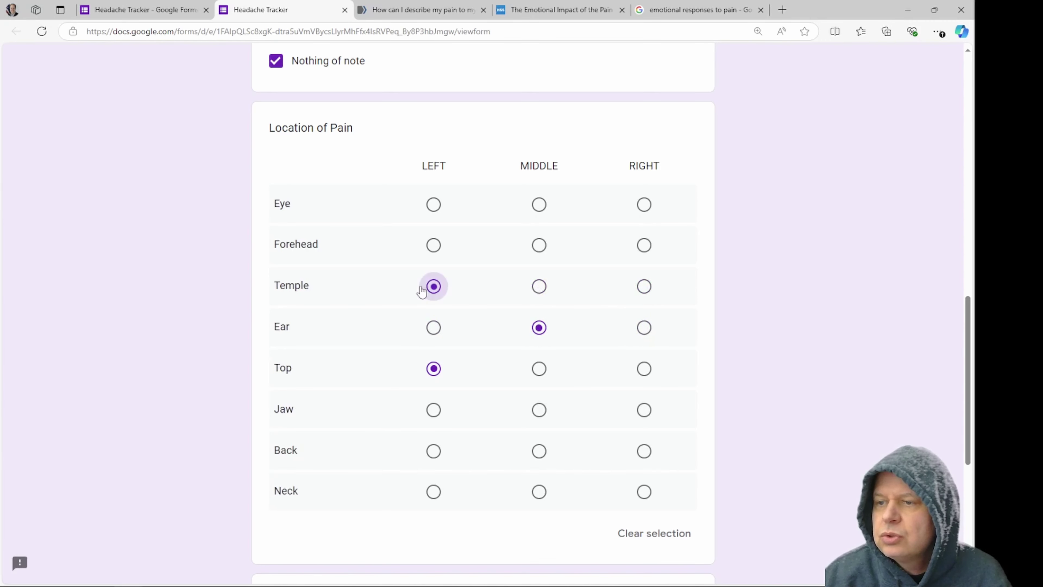
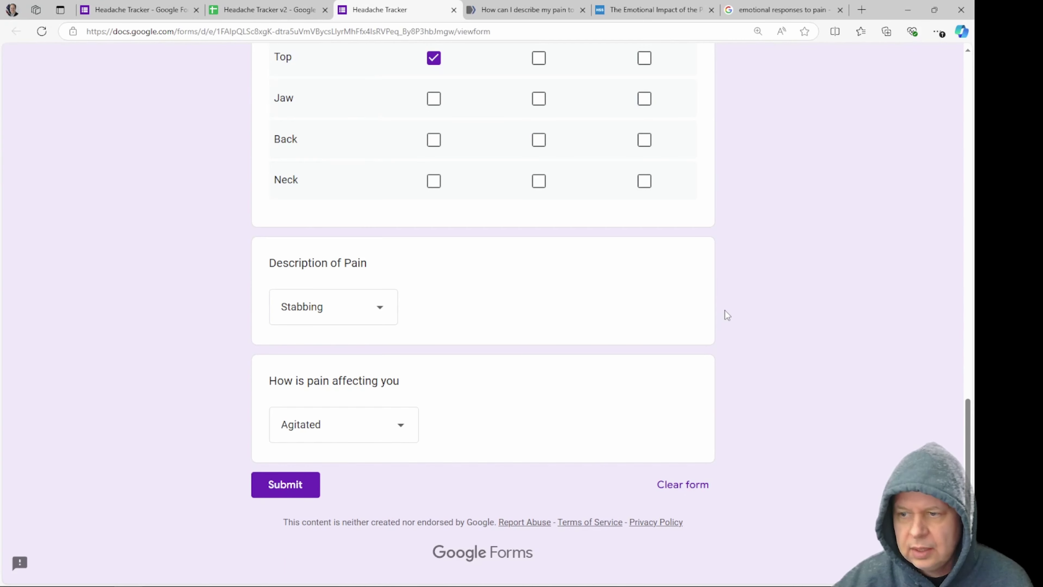
- Reload the form preview and look over its pain questions
{"action": "key", "text": "F5"}
{"action": "scroll", "coordinate": [644, 320], "scroll_direction": "down", "scroll_amount": 2}
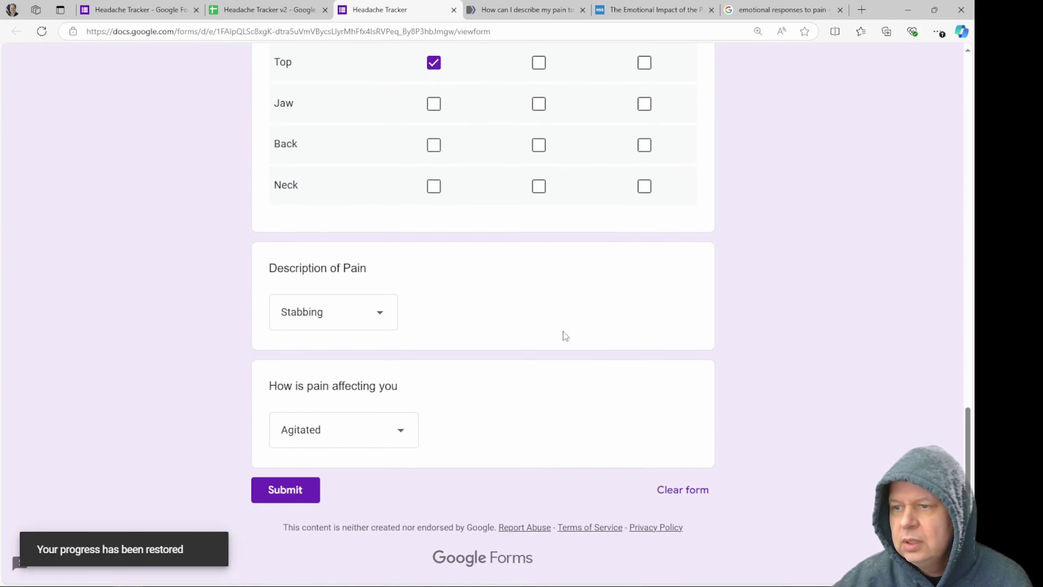
{"action": "scroll", "coordinate": [448, 339], "scroll_direction": "up", "scroll_amount": 2}
{"action": "scroll", "coordinate": [481, 348], "scroll_direction": "down", "scroll_amount": 3}
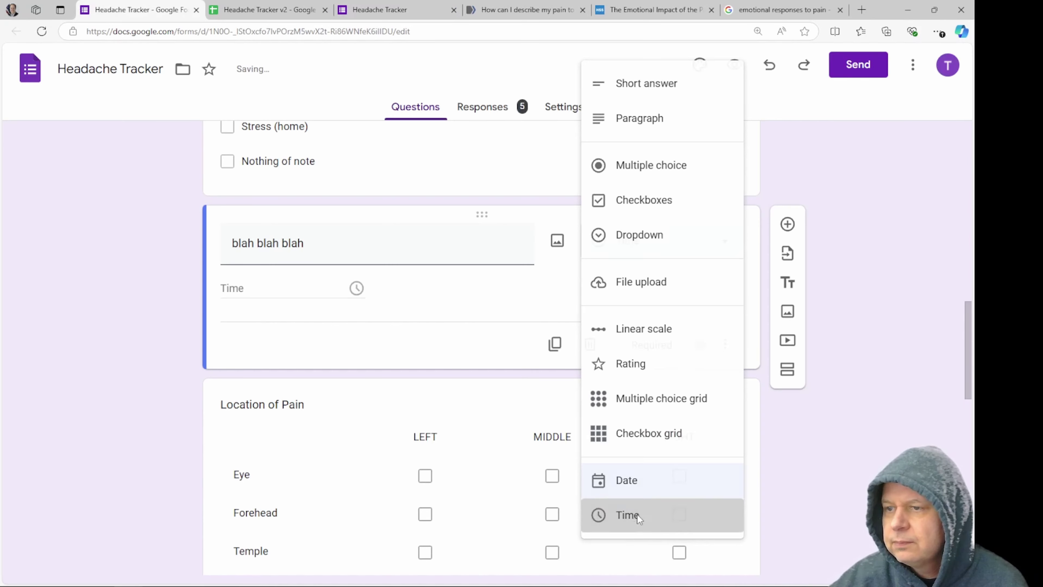
- Change the "blah blah blah" question's type to Time and reload the form preview
{"action": "left_click", "coordinate": [635, 514]}
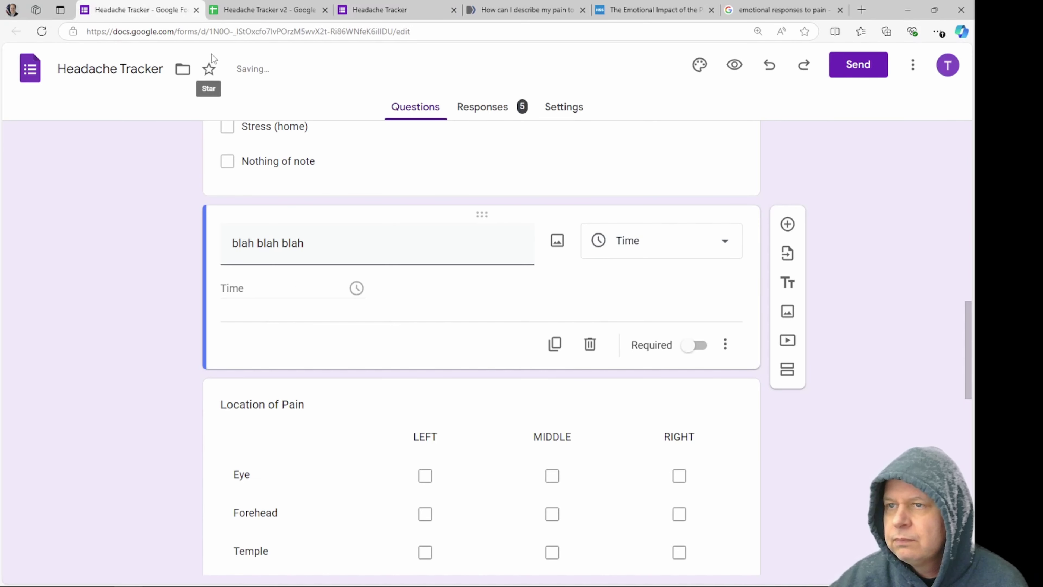
{"action": "left_click", "coordinate": [380, 10]}
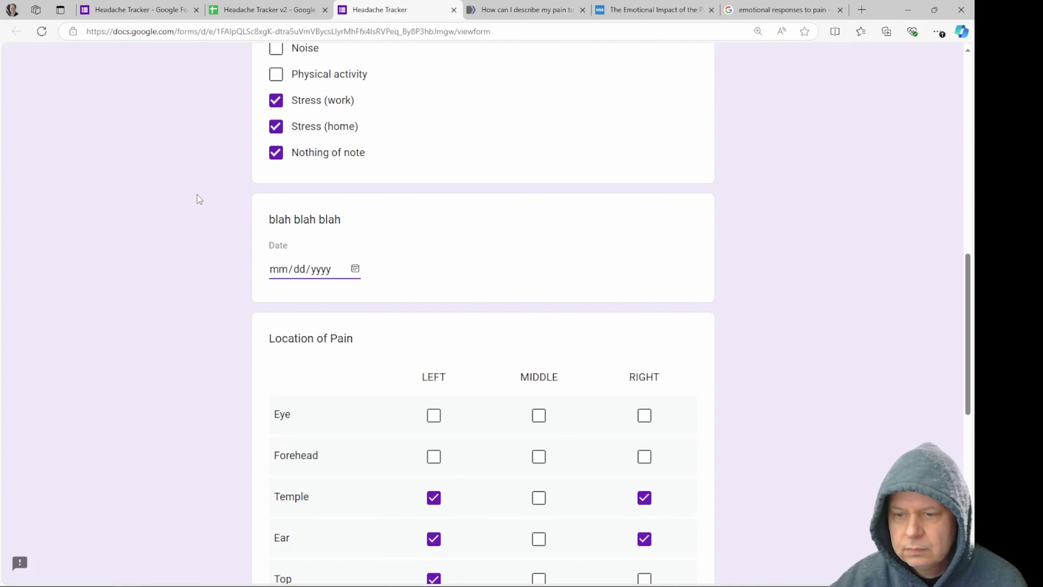
{"action": "key", "text": "F5"}
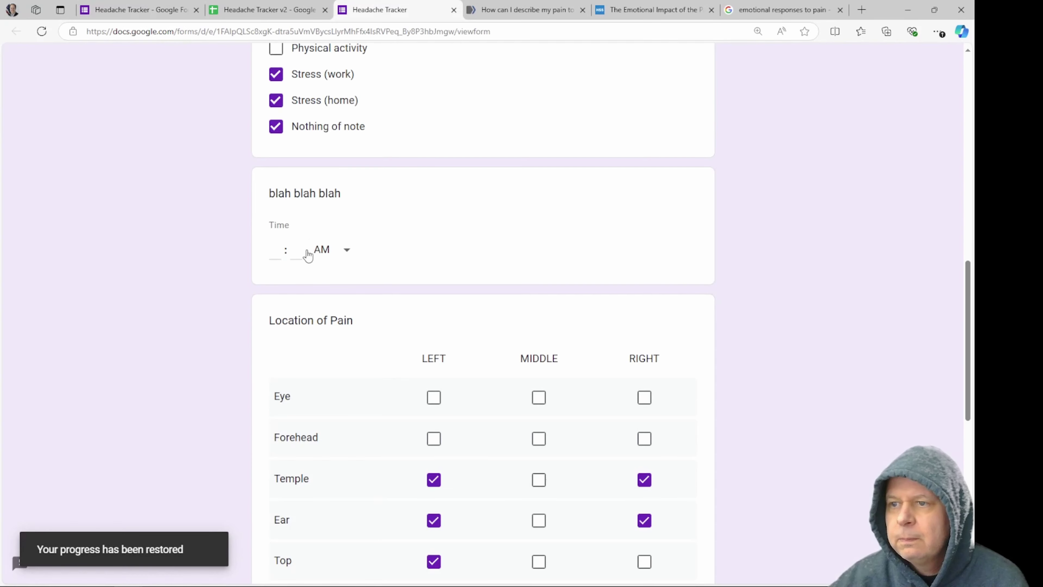
- Try the hour and minute fields of the "blah blah blah" question, and return to the form editor
{"action": "left_click", "coordinate": [277, 252]}
{"action": "left_click", "coordinate": [296, 252]}
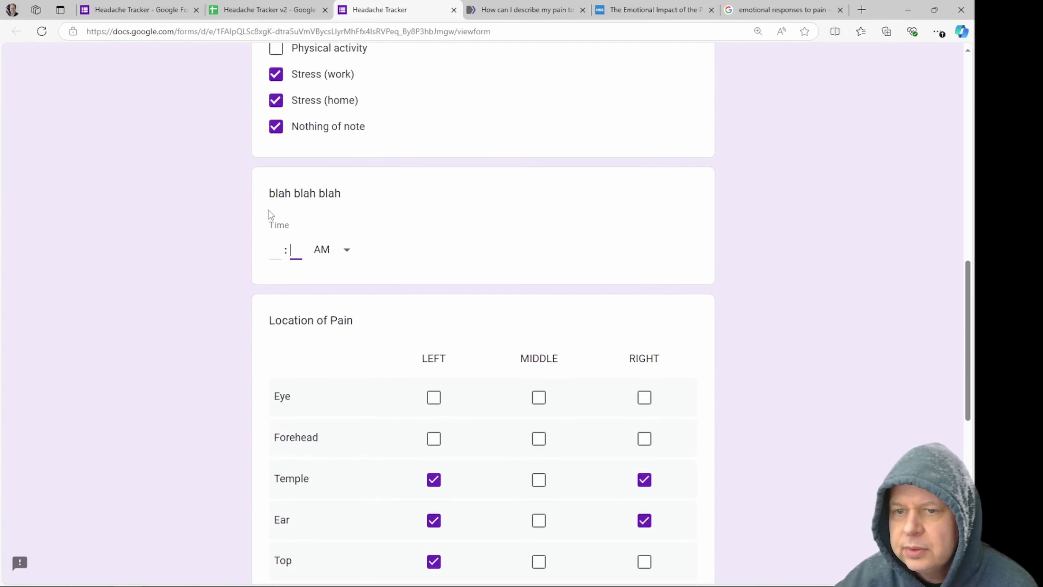
{"action": "left_click", "coordinate": [140, 9]}
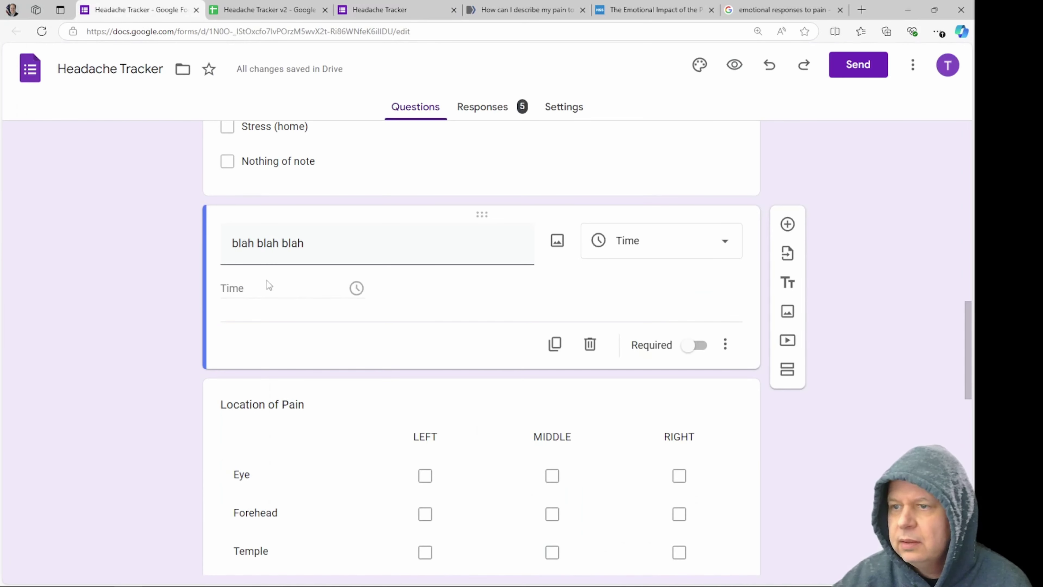
- Delete the "blah blah blah" question and check the additional settings available for the Recent Activities checkbox question
{"action": "left_click", "coordinate": [589, 345]}
{"action": "scroll", "coordinate": [574, 314], "scroll_direction": "up", "scroll_amount": 3}
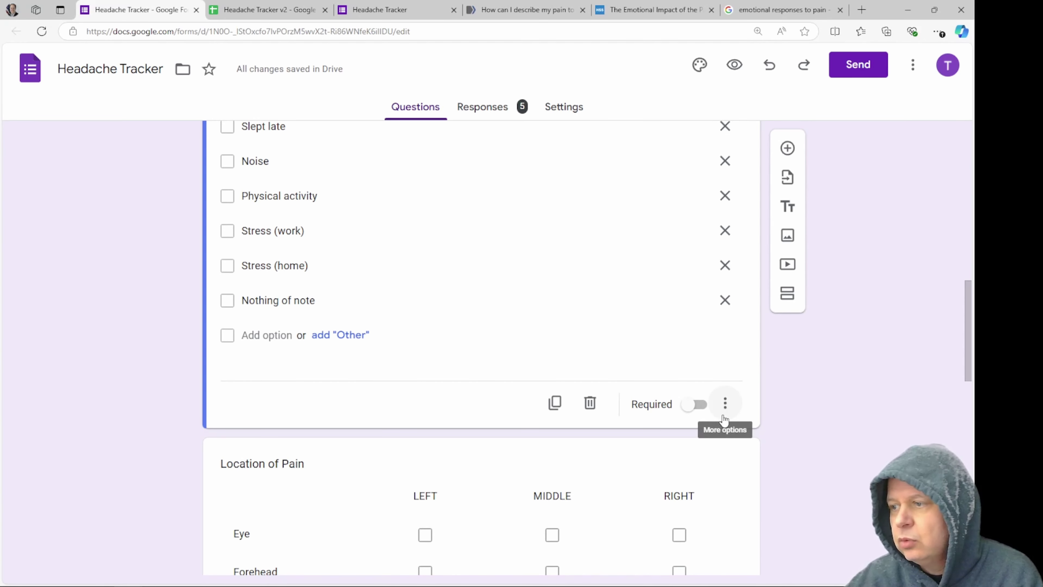
{"action": "left_click", "coordinate": [725, 405]}
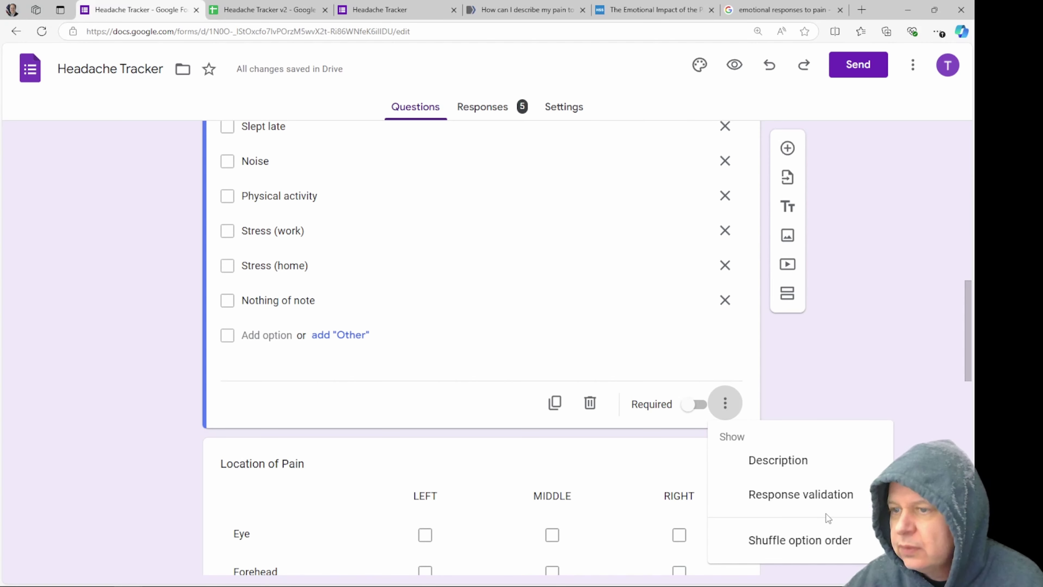
{"action": "left_click", "coordinate": [833, 364]}
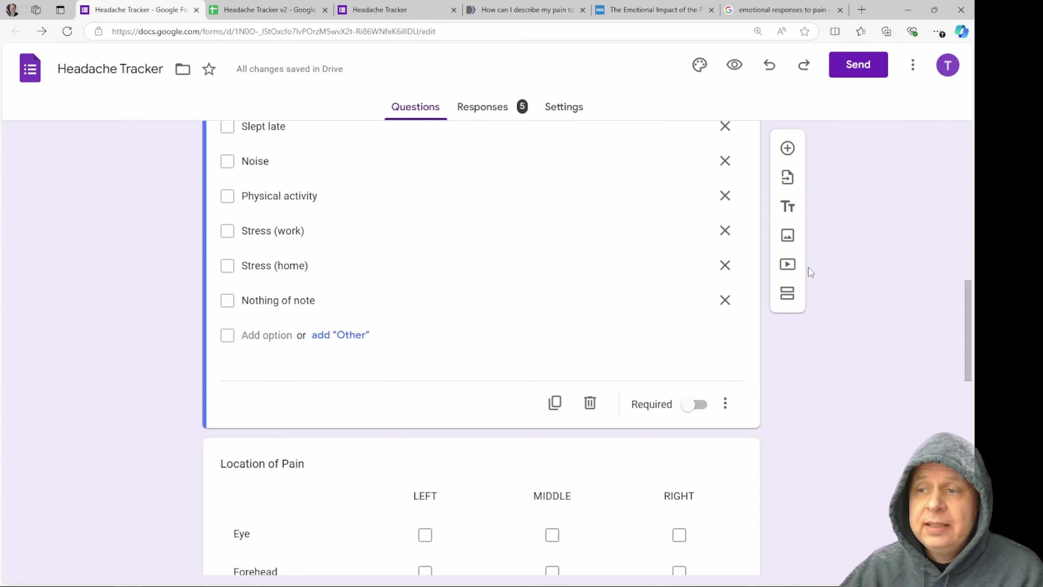
- Look over the pain questions below Recent Activities, especially the Description of Pain and How is pain affecting you choices
{"action": "scroll", "coordinate": [120, 348], "scroll_direction": "down", "scroll_amount": 3}
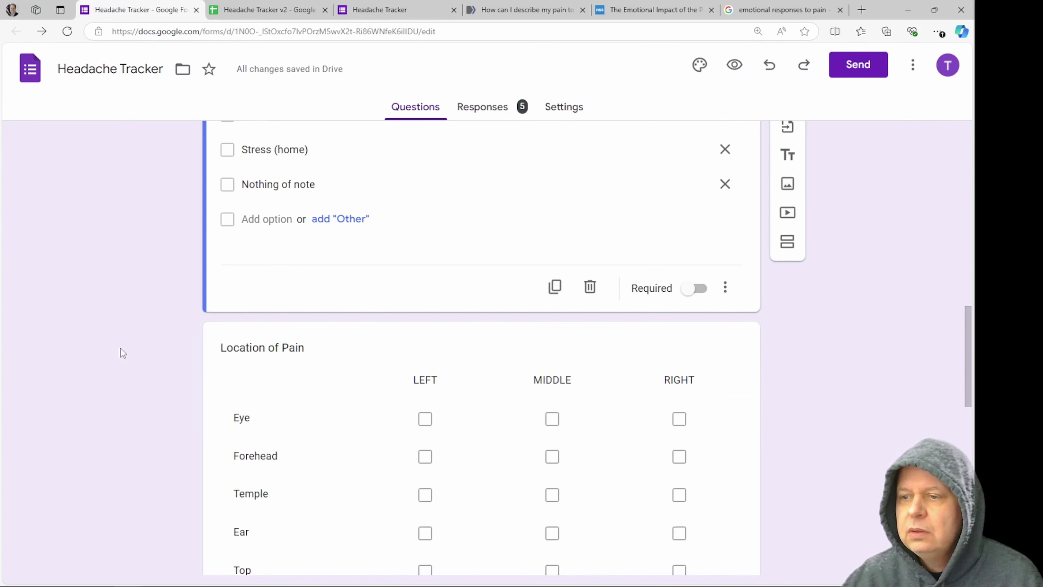
{"action": "scroll", "coordinate": [122, 347], "scroll_direction": "down", "scroll_amount": 3}
{"action": "scroll", "coordinate": [153, 362], "scroll_direction": "down", "scroll_amount": 13}
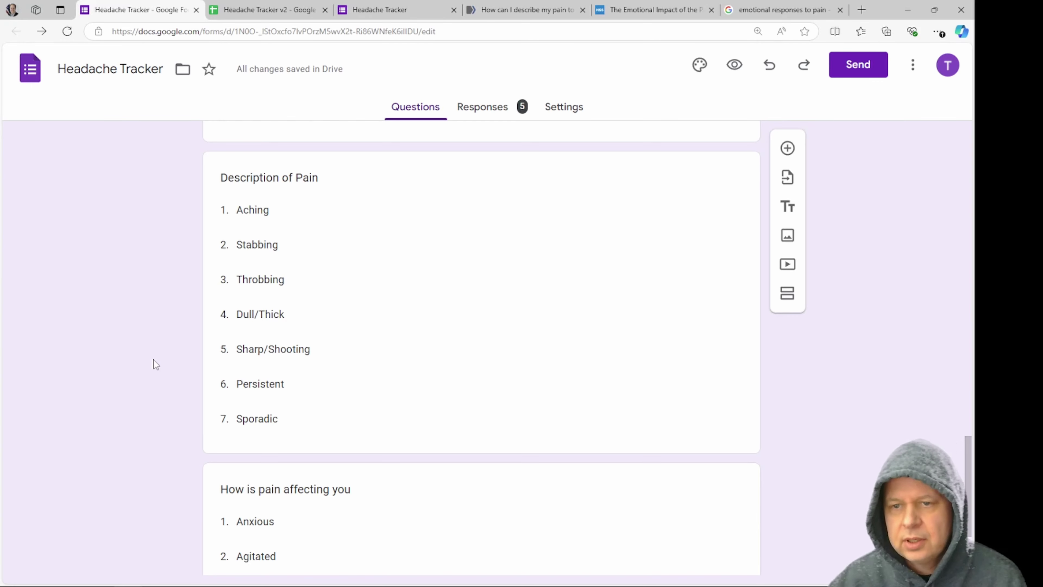
{"action": "scroll", "coordinate": [152, 340], "scroll_direction": "down", "scroll_amount": 2}
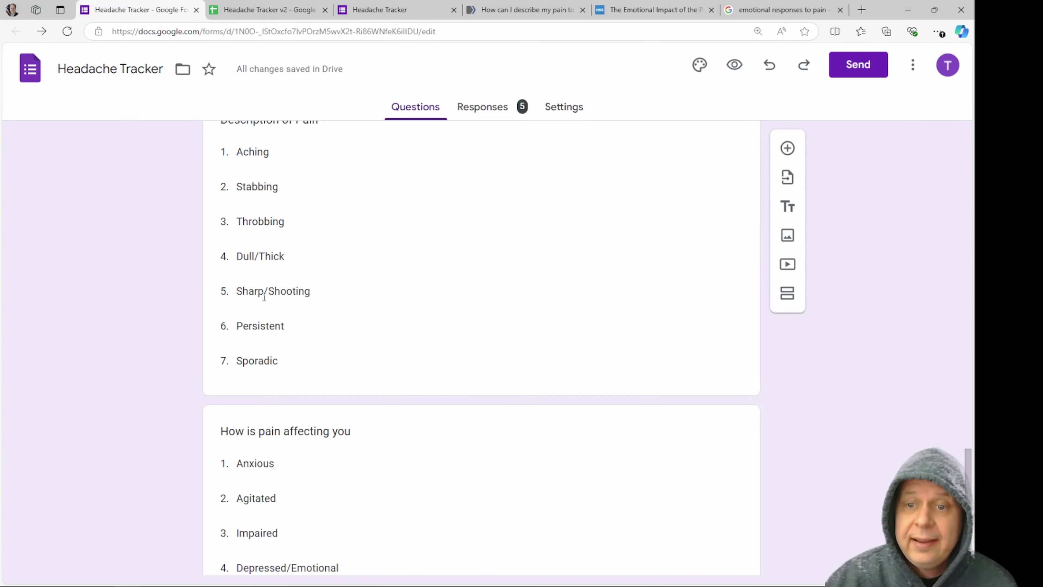
- Select the "Ate (food)" option in the Recent Activities (As Possible Trigger) question for editing
{"action": "scroll", "coordinate": [418, 261], "scroll_direction": "up", "scroll_amount": 4}
{"action": "scroll", "coordinate": [406, 275], "scroll_direction": "up", "scroll_amount": 10}
{"action": "left_click", "coordinate": [321, 331]}
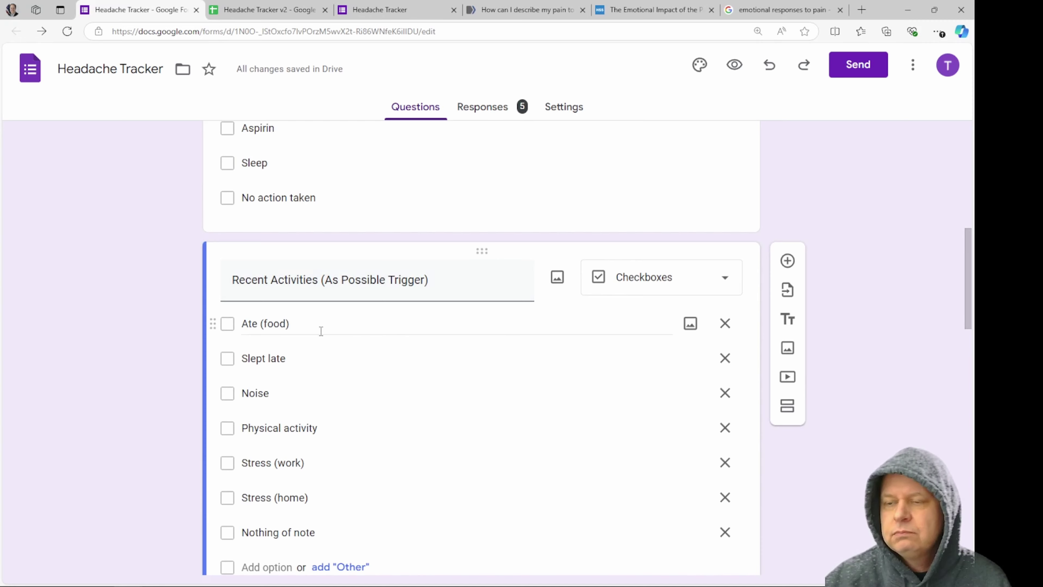